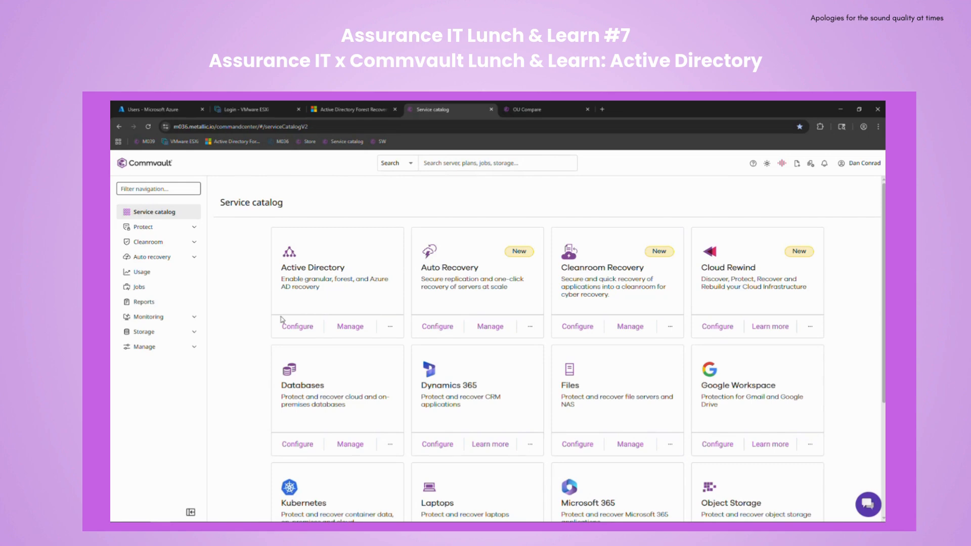
pyautogui.hotkey('ctrl', 'l')
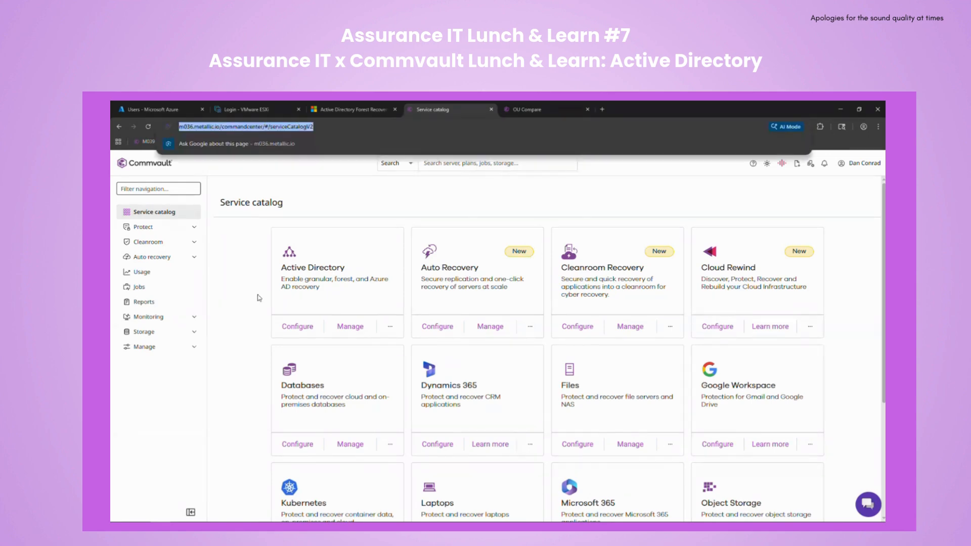
pyautogui.click(249, 306)
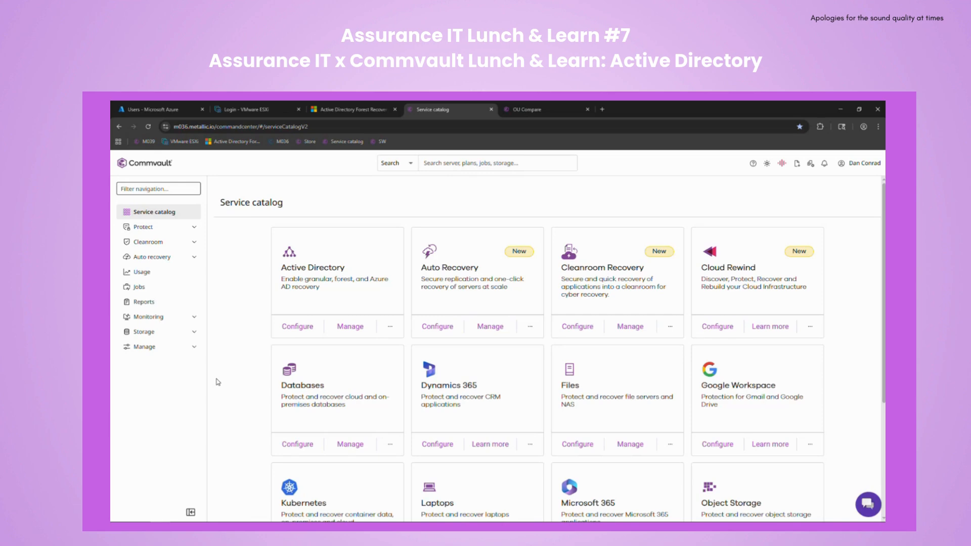
# - Look through the service catalog and open the management page of the Active Directory service
pyautogui.scroll(-3, 262, 306)
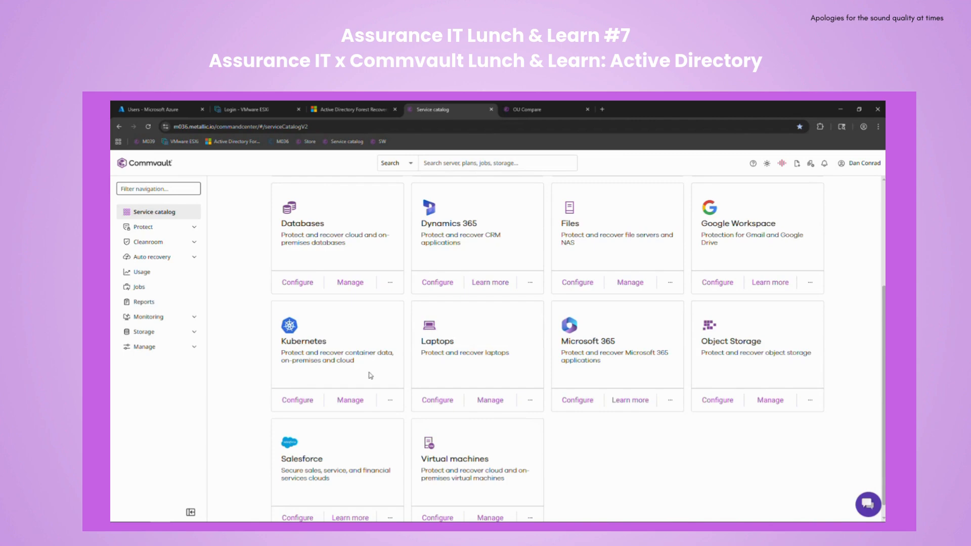
pyautogui.scroll(3, 368, 372)
pyautogui.scroll(-3, 368, 366)
pyautogui.scroll(3, 247, 366)
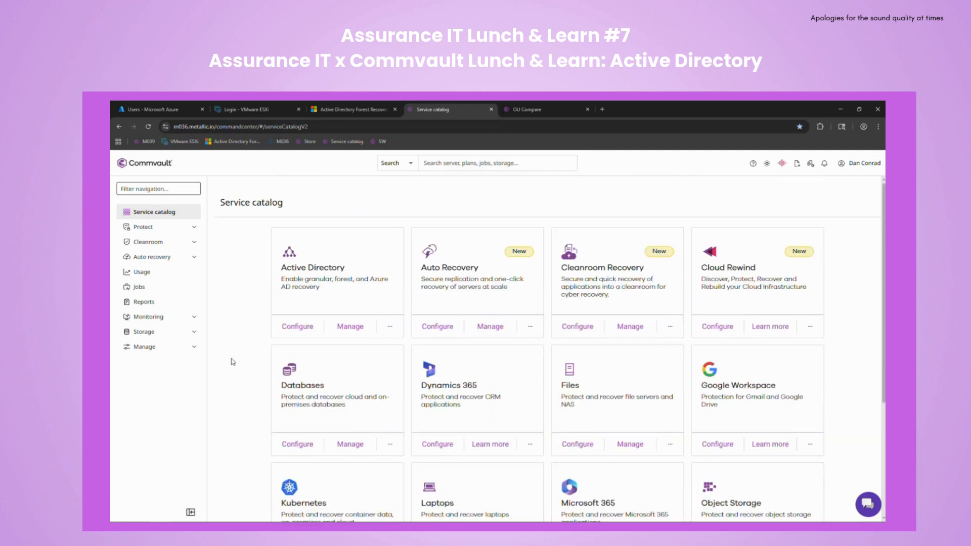
pyautogui.click(349, 327)
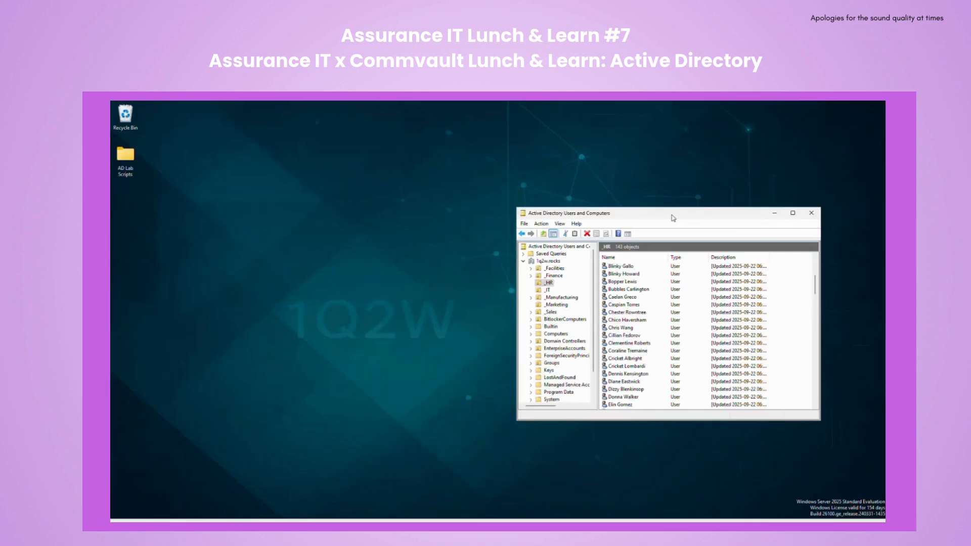
# - Switch to Active Directory Users and Computers and delete all user objects in the _Manufacturing organizational unit
pyautogui.moveTo(673, 218); pyautogui.dragTo(536, 205)
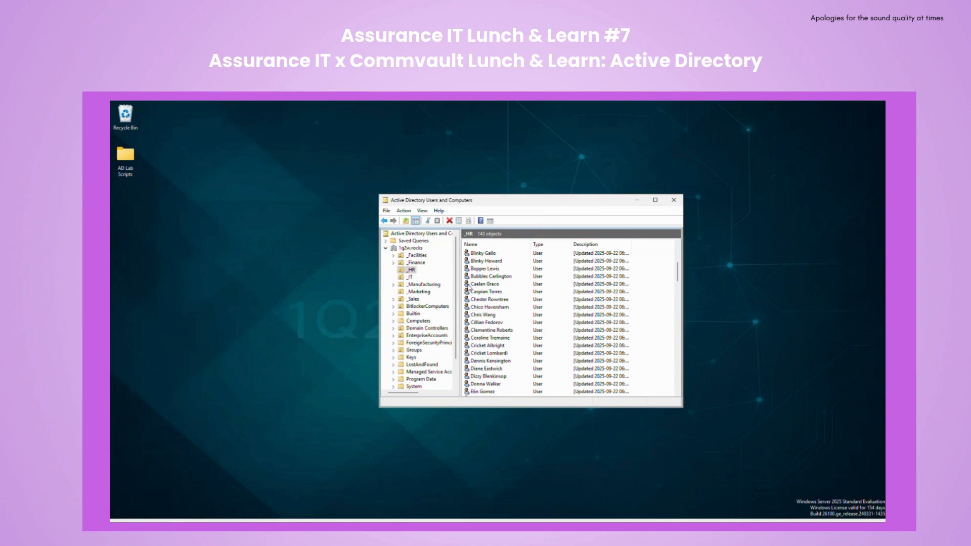
pyautogui.click(430, 284)
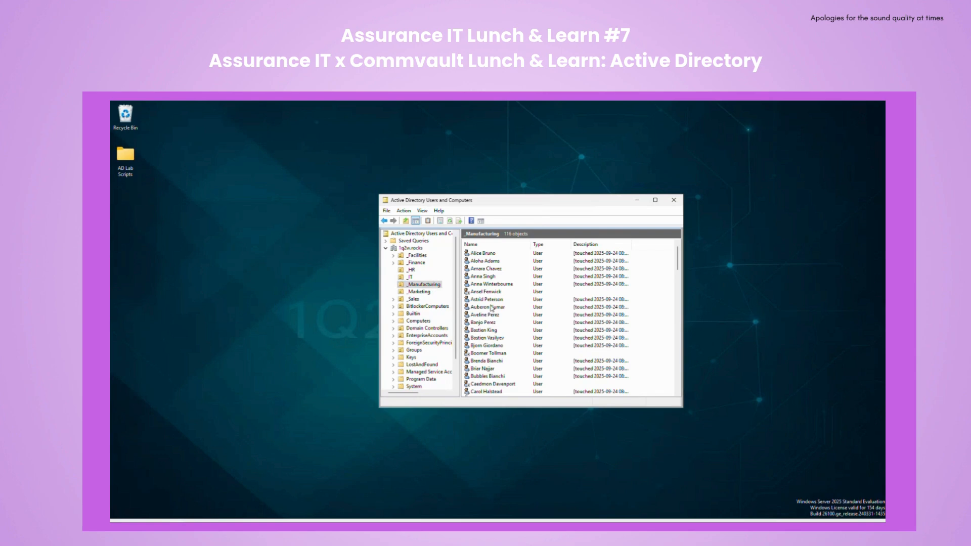
pyautogui.click(492, 307)
pyautogui.hotkey('ctrl', 'a')
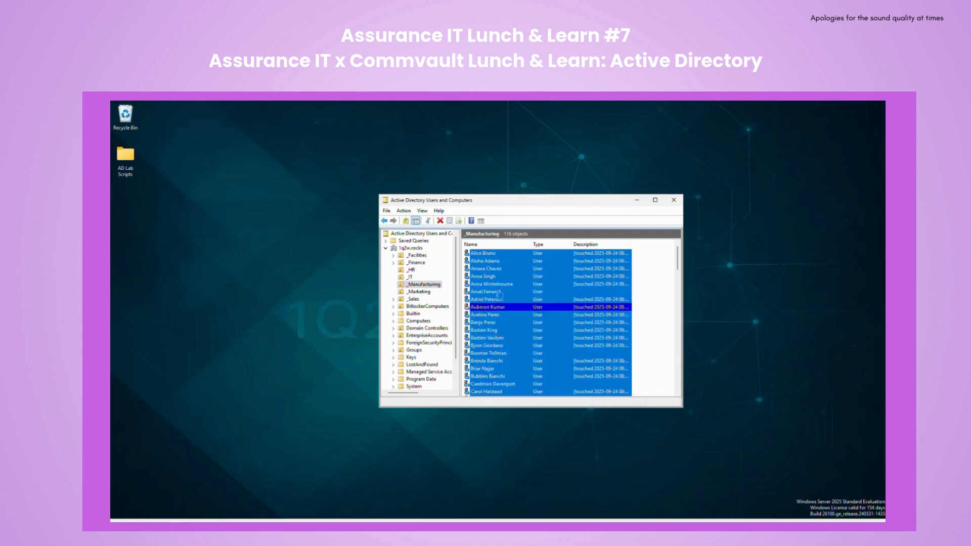
pyautogui.press('Delete')
pyautogui.click(519, 343)
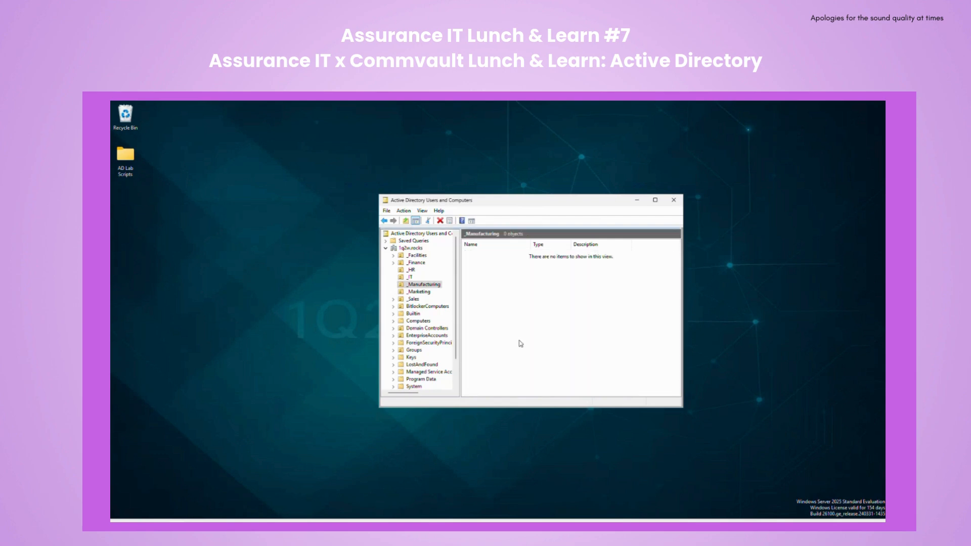
# - Check the accidental deletion protection in the _Manufacturing organizational unit's object properties, leaving them without changes
pyautogui.rightClick(421, 285)
pyautogui.click(444, 402)
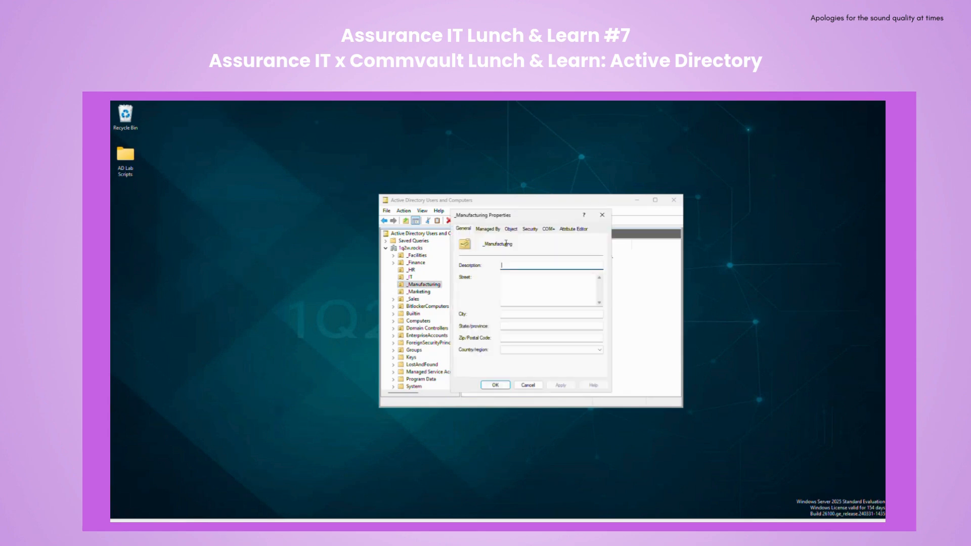
pyautogui.click(511, 230)
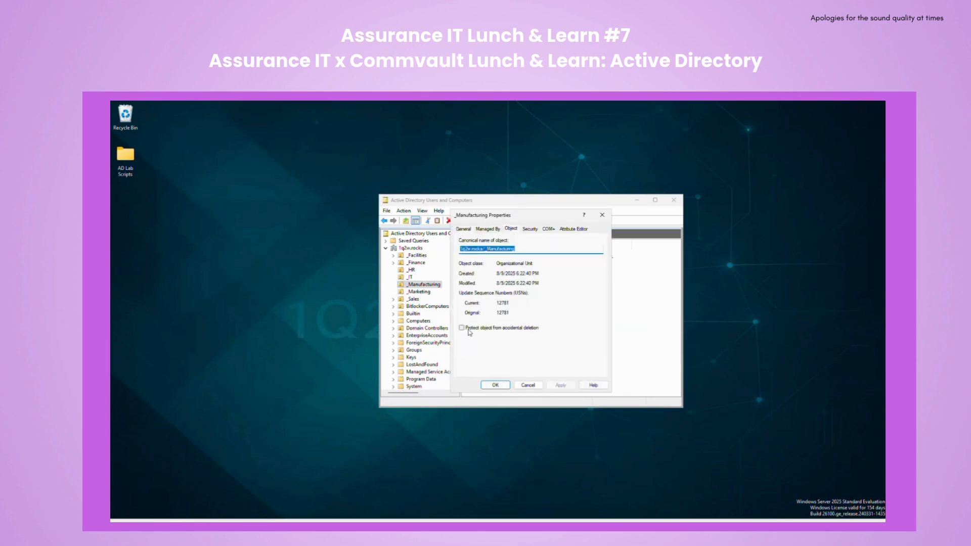
pyautogui.click(528, 385)
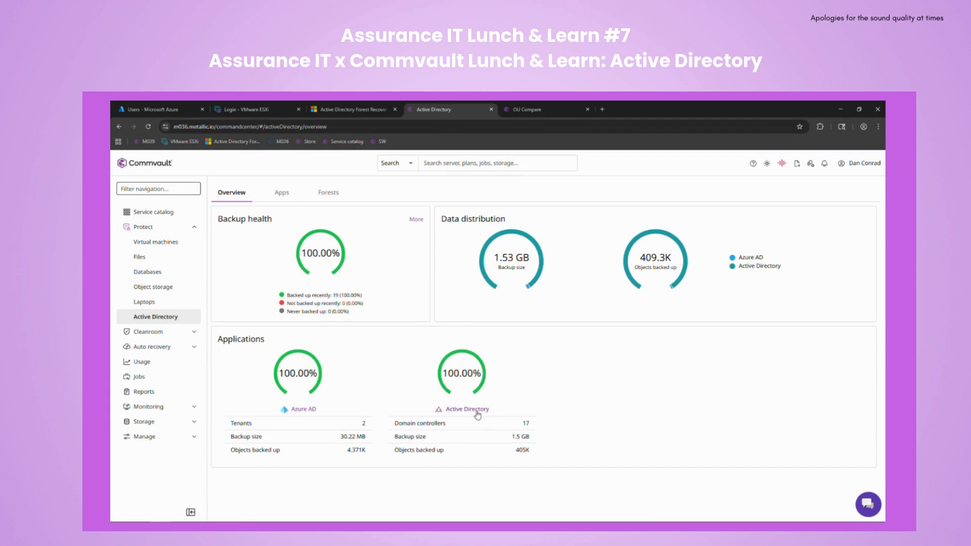
# - Switch to Commvault and open the restore browser for the Active Directory domain controller dc222
pyautogui.click(477, 412)
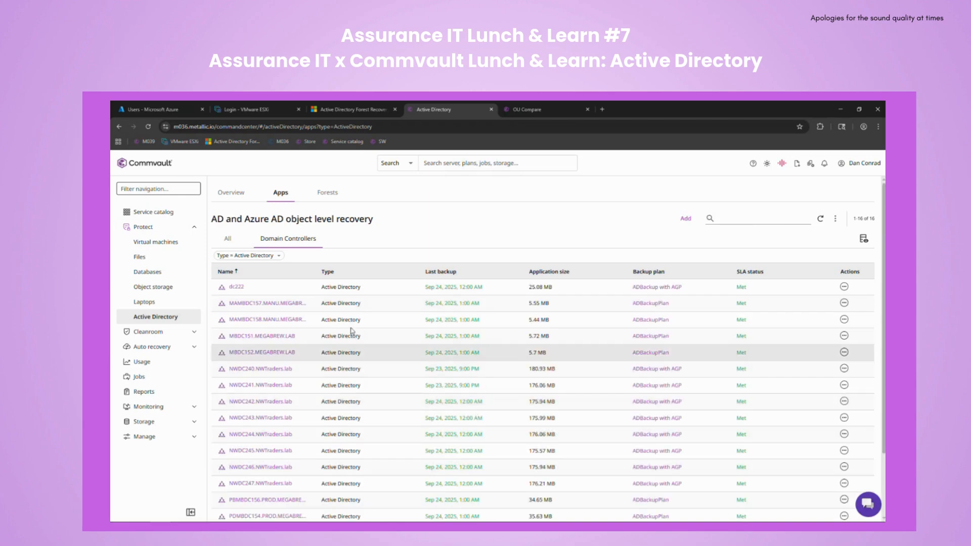
pyautogui.click(236, 288)
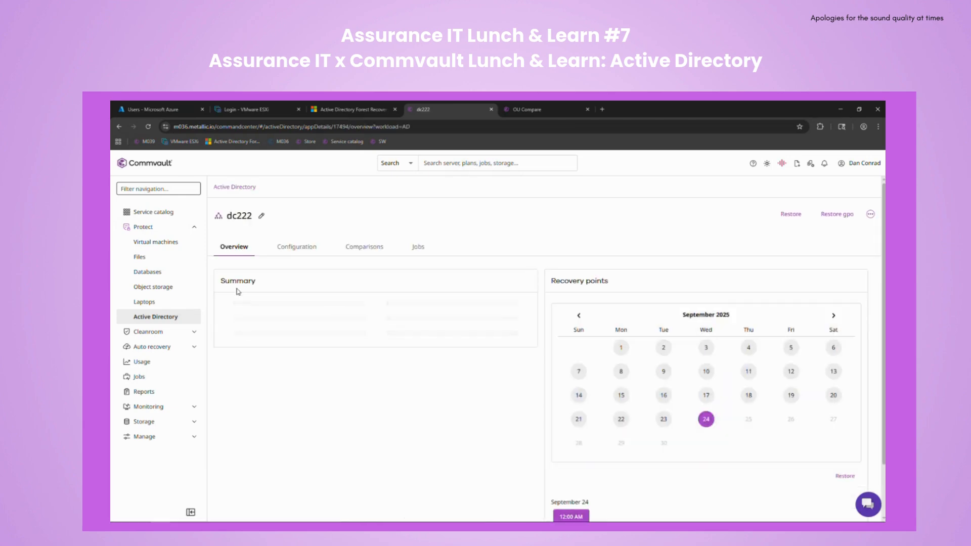
pyautogui.click(792, 216)
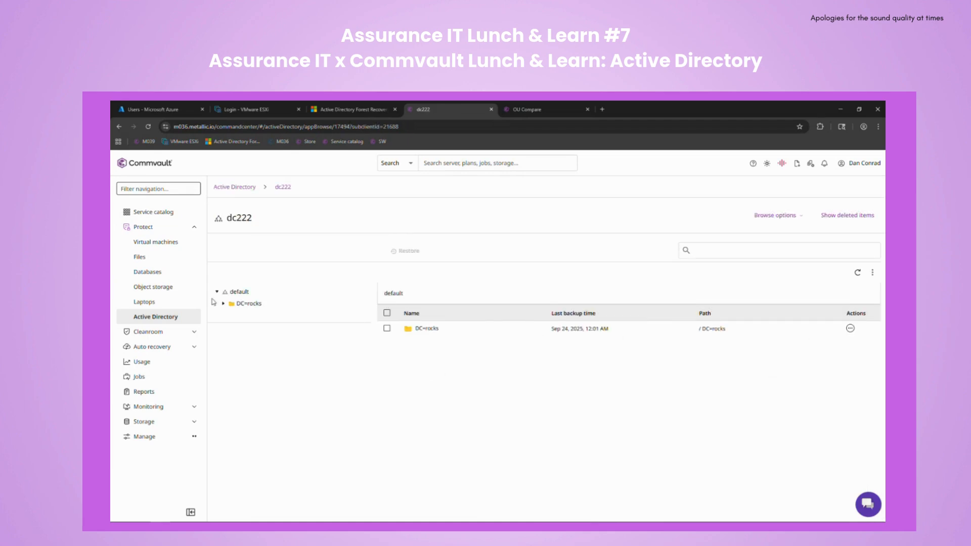
# - Browse the dc222 backup through DC=rocks and DC=1q2w to the contents of OU=_HR
pyautogui.click(223, 304)
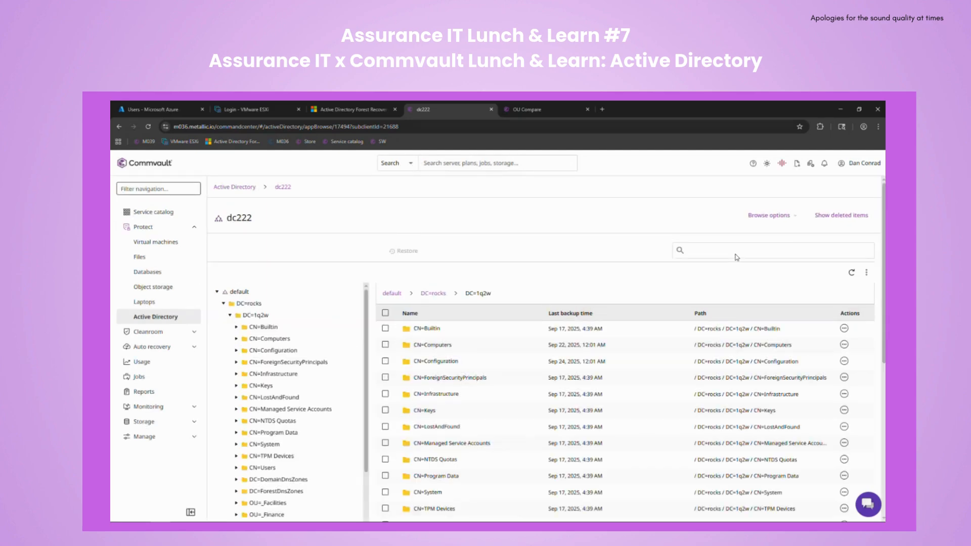
pyautogui.click(756, 217)
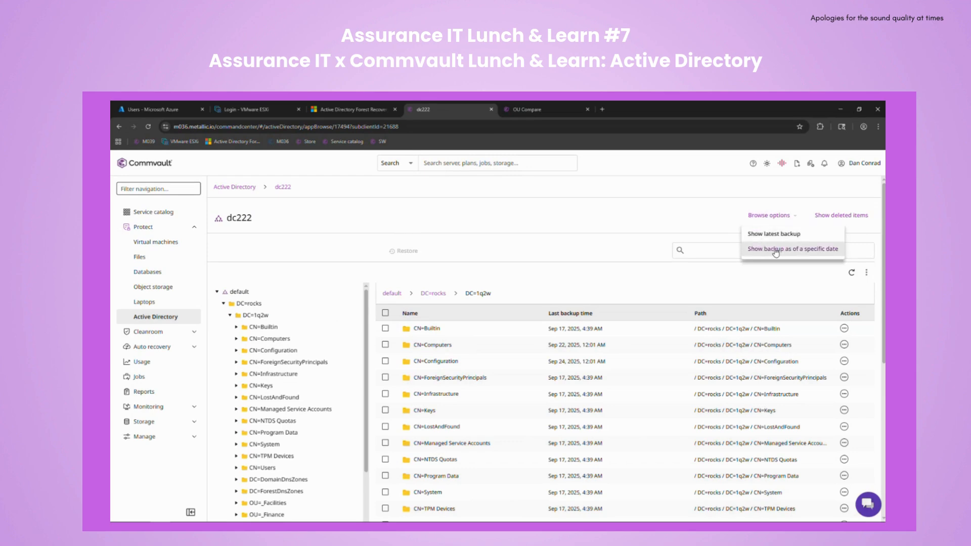
pyautogui.click(775, 250)
pyautogui.scroll(-5, 301, 288)
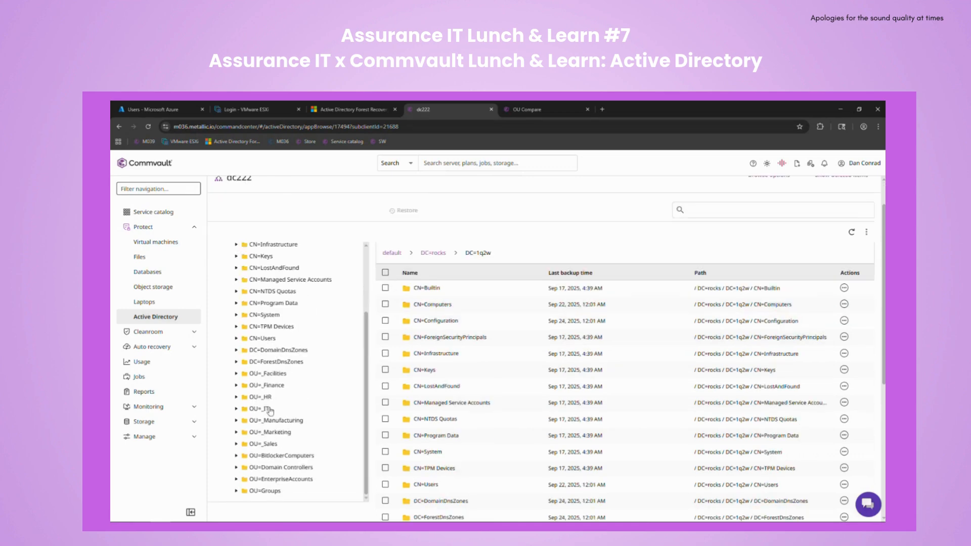
pyautogui.click(264, 397)
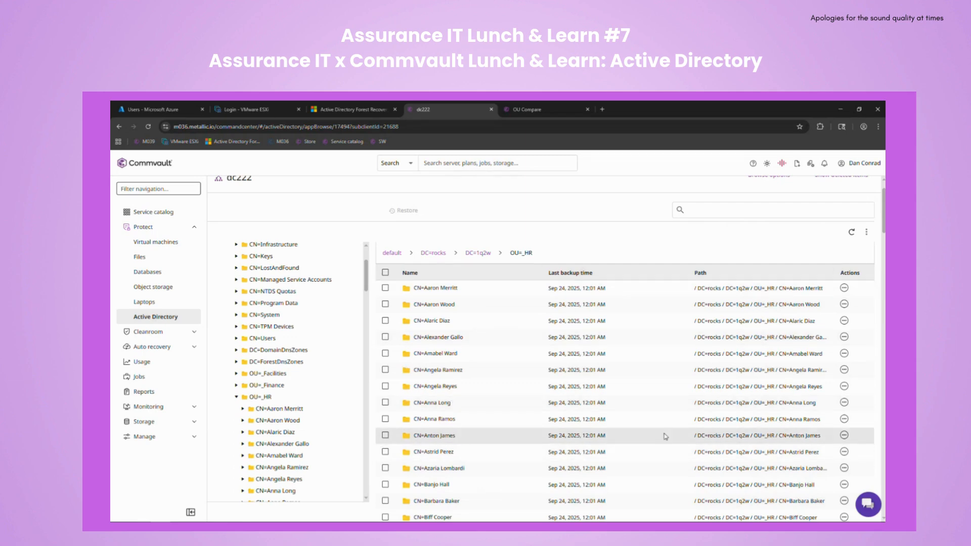
# - Compare the eleventh user listed in OU=_HR with live data, using the September 23, 2025 backup as the source
pyautogui.click(843, 453)
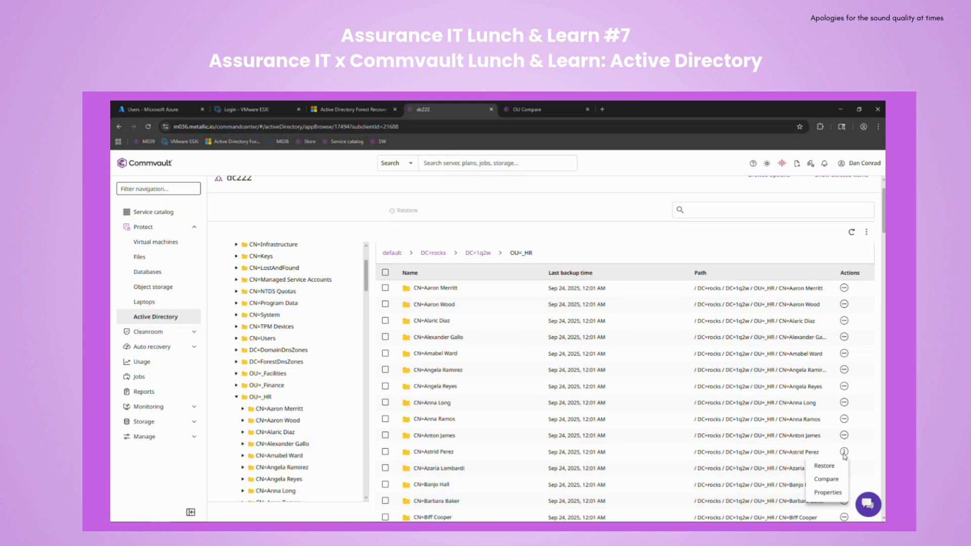
pyautogui.click(829, 480)
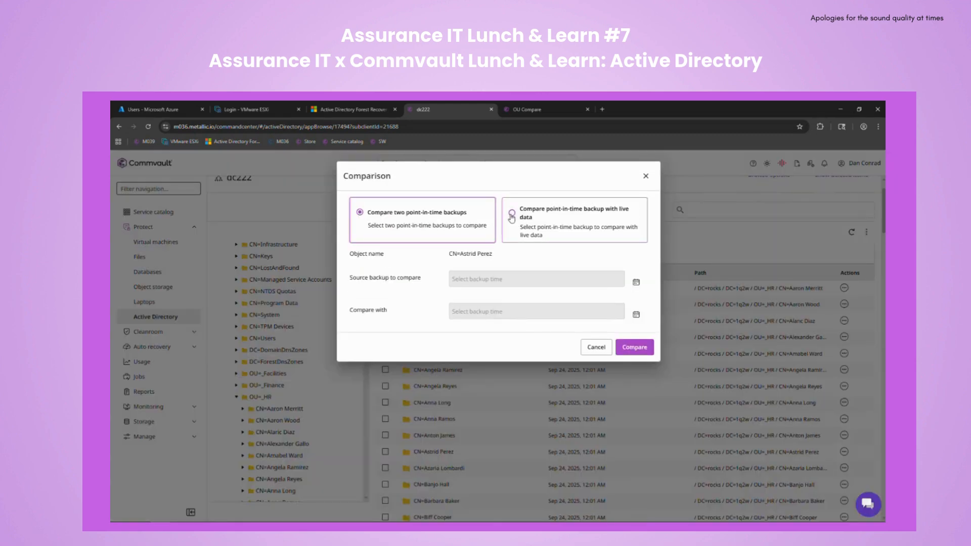
pyautogui.click(512, 213)
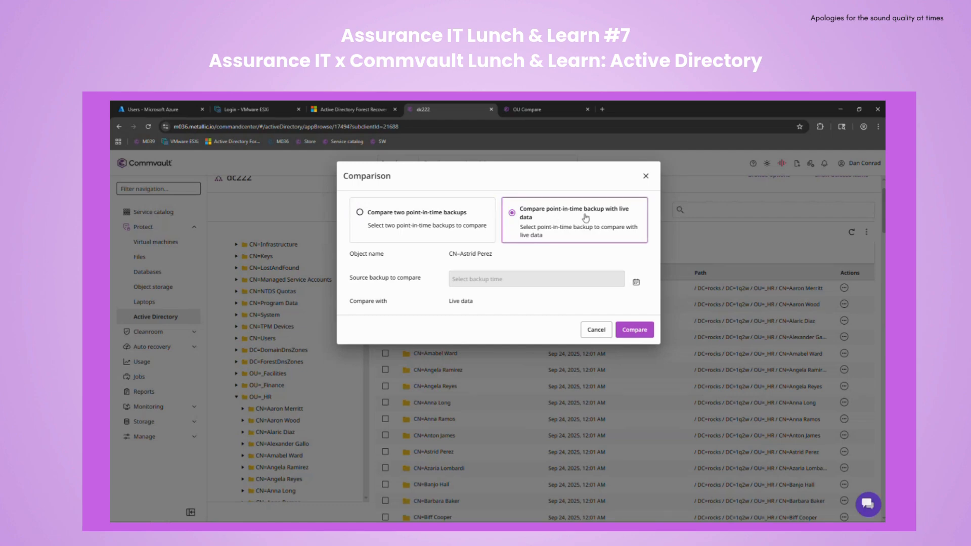
pyautogui.click(636, 283)
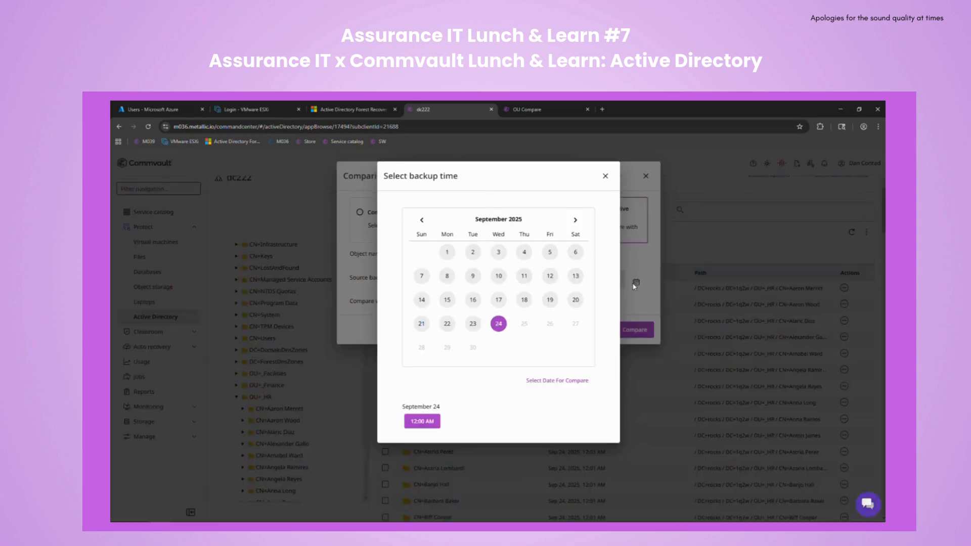
pyautogui.click(474, 324)
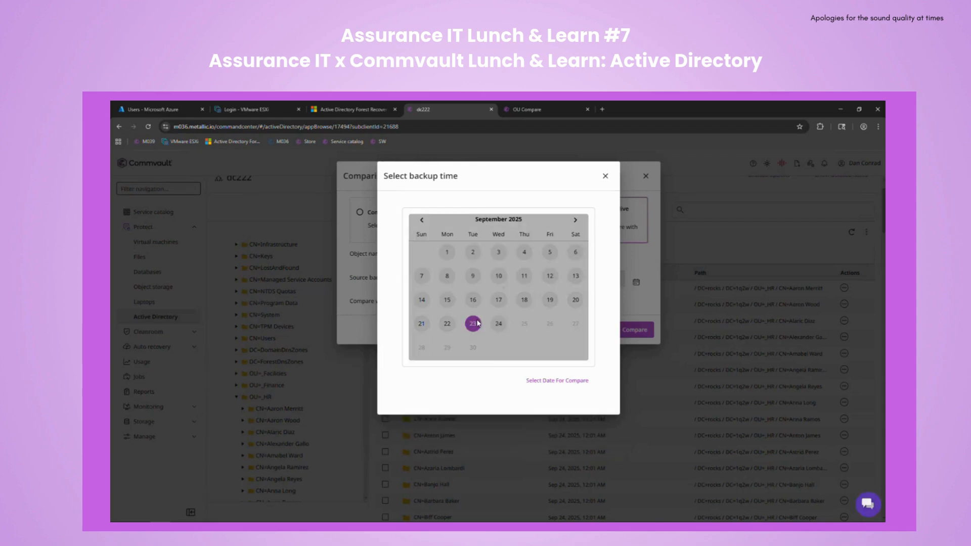
pyautogui.click(560, 382)
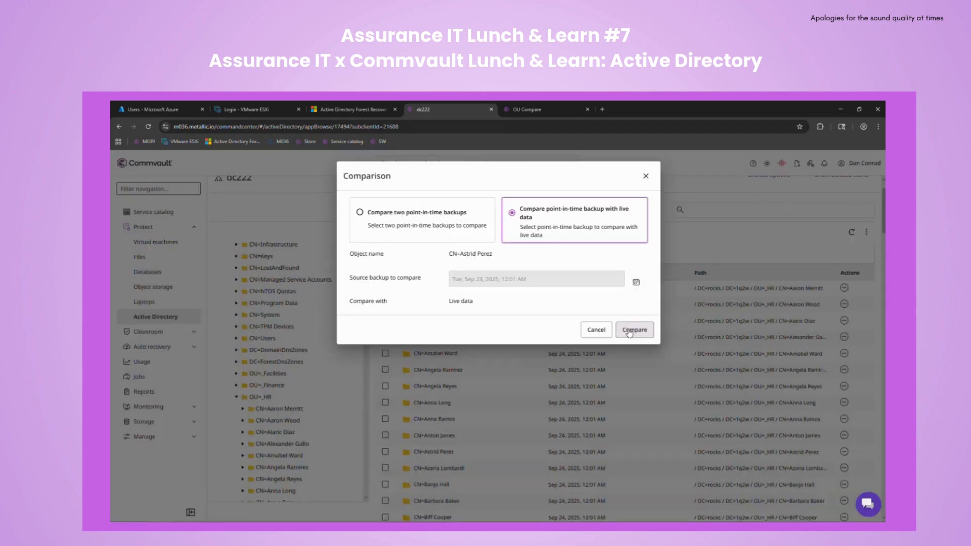
pyautogui.click(630, 331)
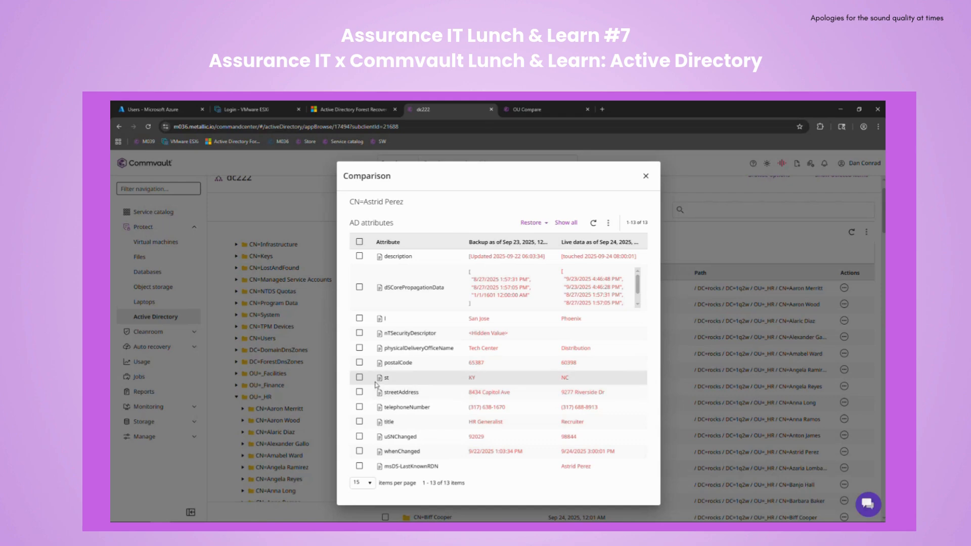
# - Restore the compared user's st, postalCode and physicalDeliveryOfficeName attributes from the Sep 23, 2025, 12:01 AM backup
pyautogui.click(359, 377)
pyautogui.click(359, 363)
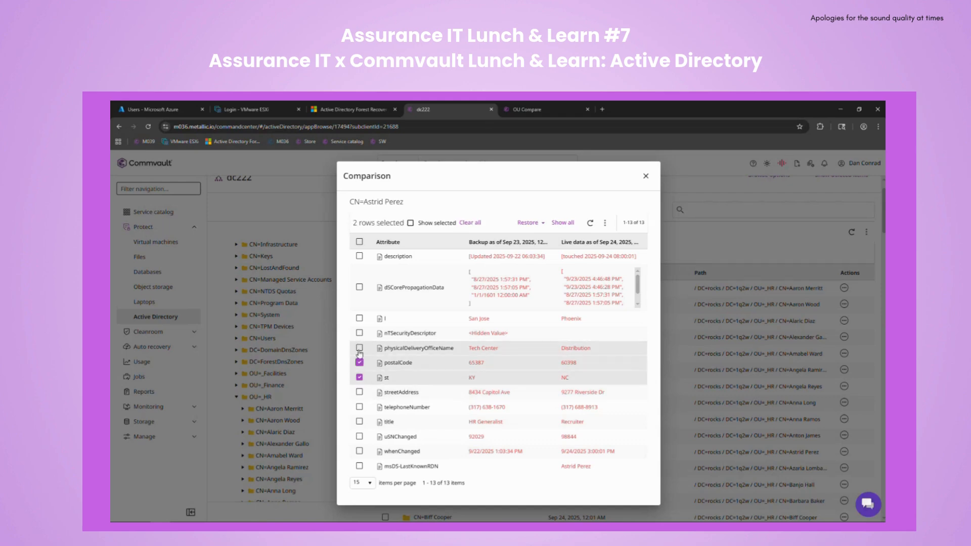
pyautogui.click(359, 348)
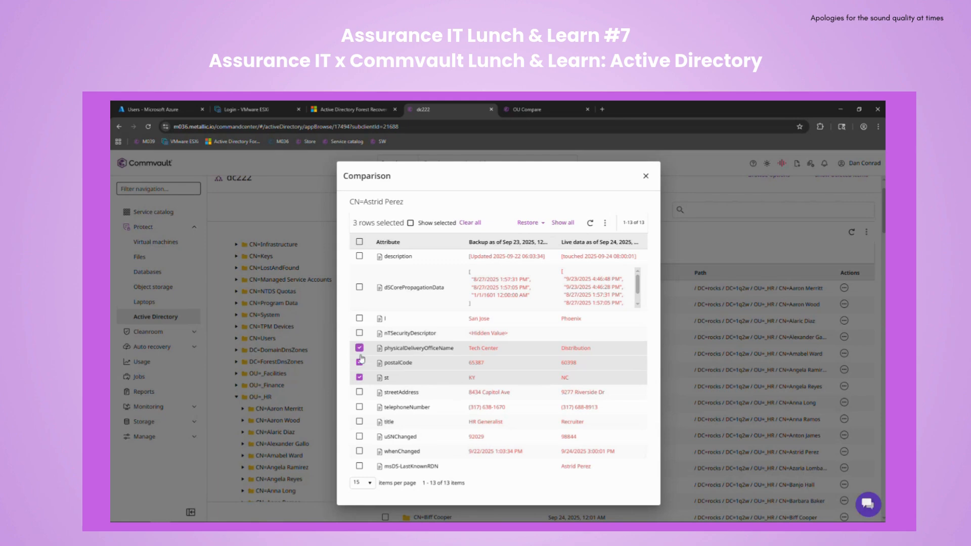
pyautogui.click(526, 224)
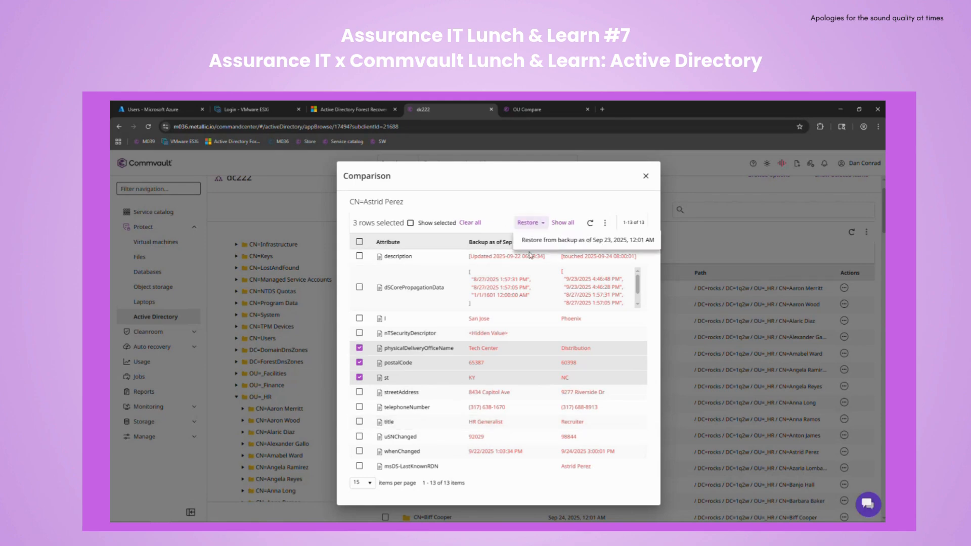
pyautogui.click(556, 237)
pyautogui.click(638, 336)
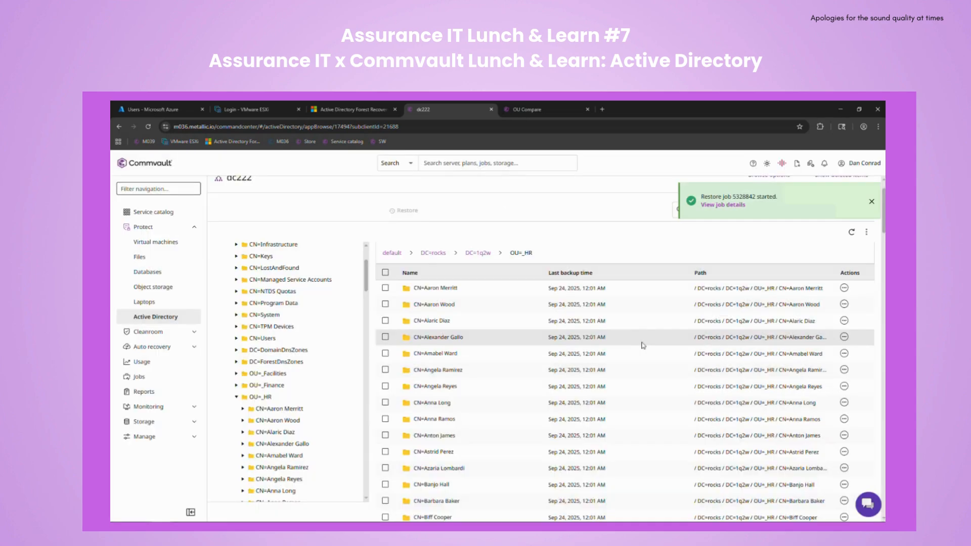
pyautogui.click(871, 201)
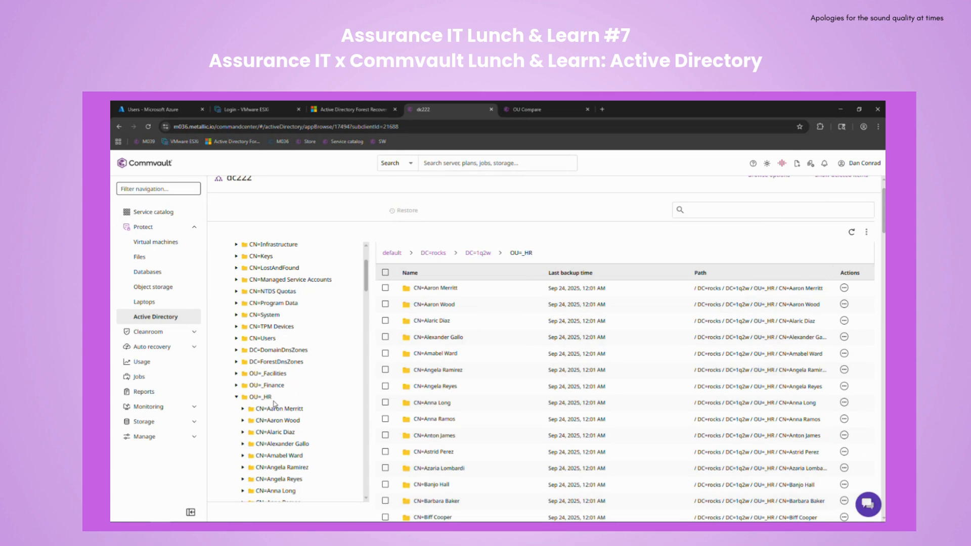
# - Select all users in OU=_Manufacturing from the dc222 backup and restore them with all their attributes
pyautogui.scroll(-5, 273, 403)
pyautogui.scroll(5, 253, 321)
pyautogui.click(237, 397)
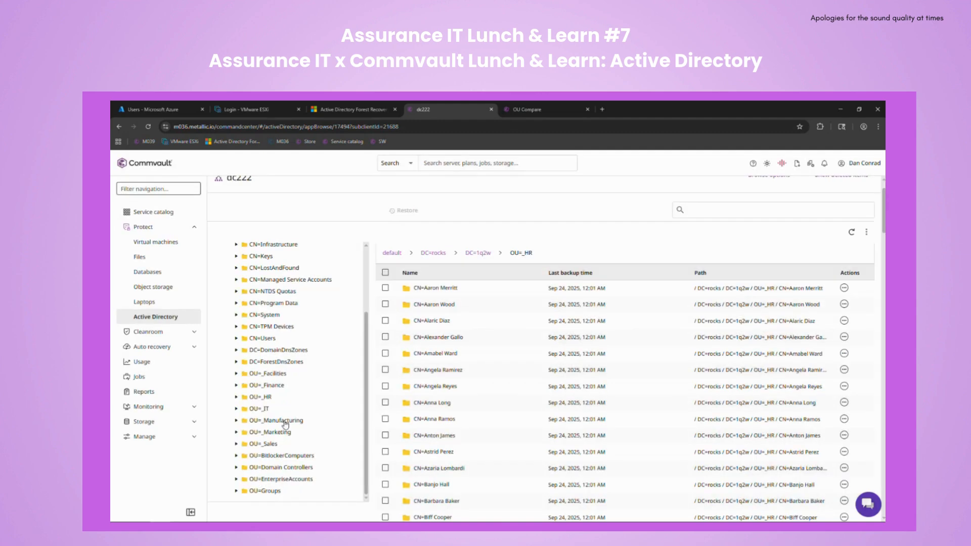
pyautogui.click(284, 422)
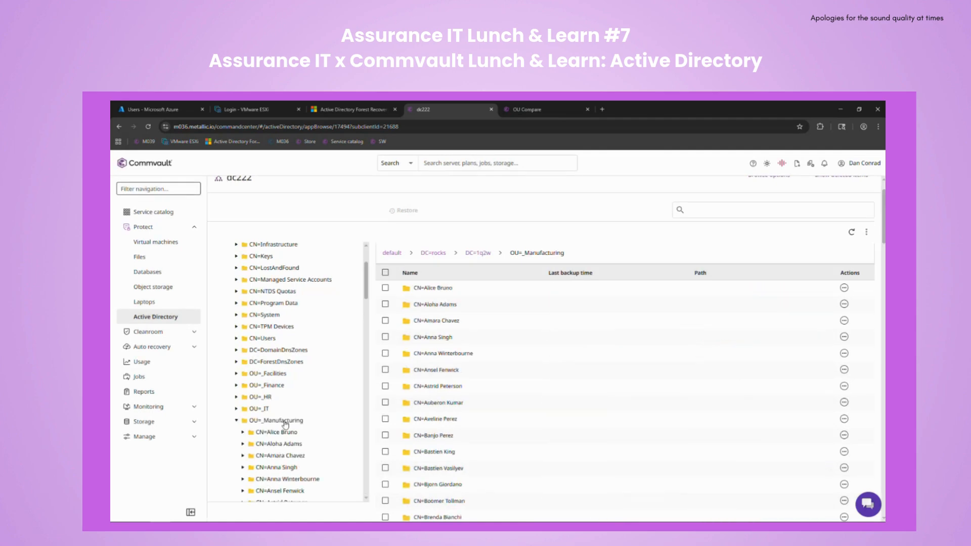
pyautogui.click(385, 277)
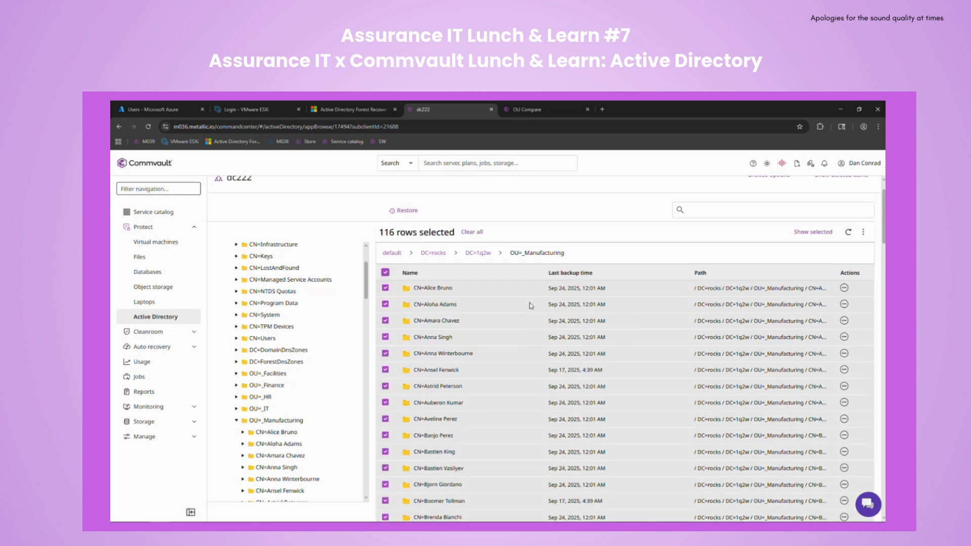
pyautogui.click(406, 212)
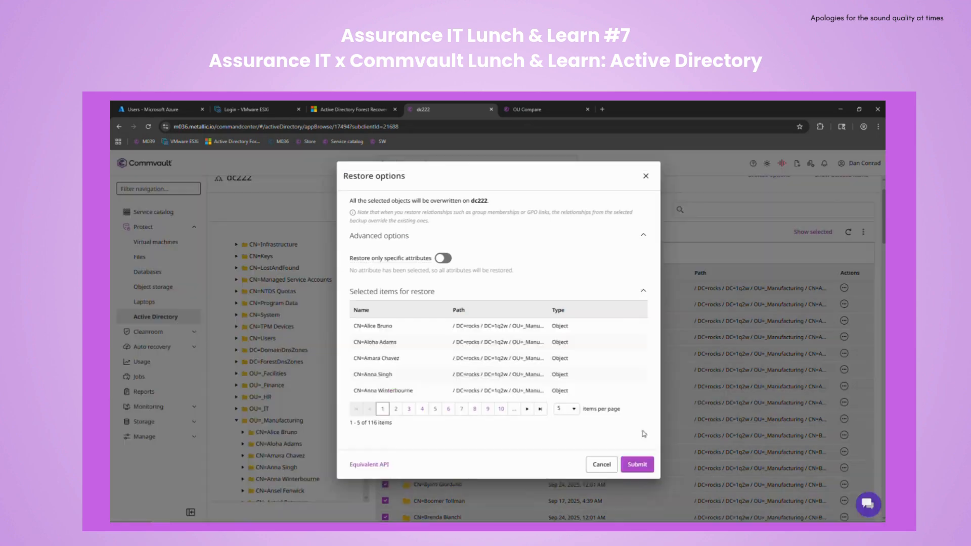
pyautogui.click(632, 466)
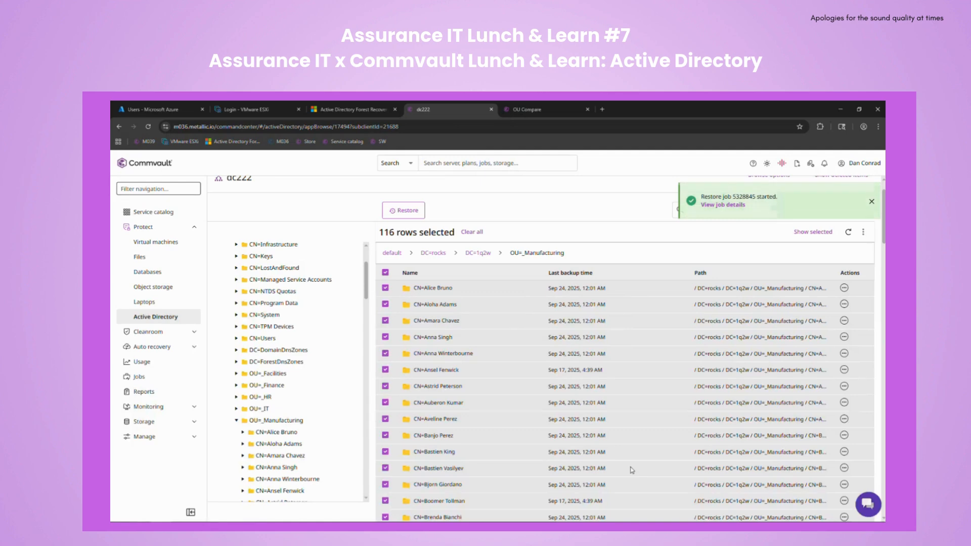
pyautogui.click(872, 203)
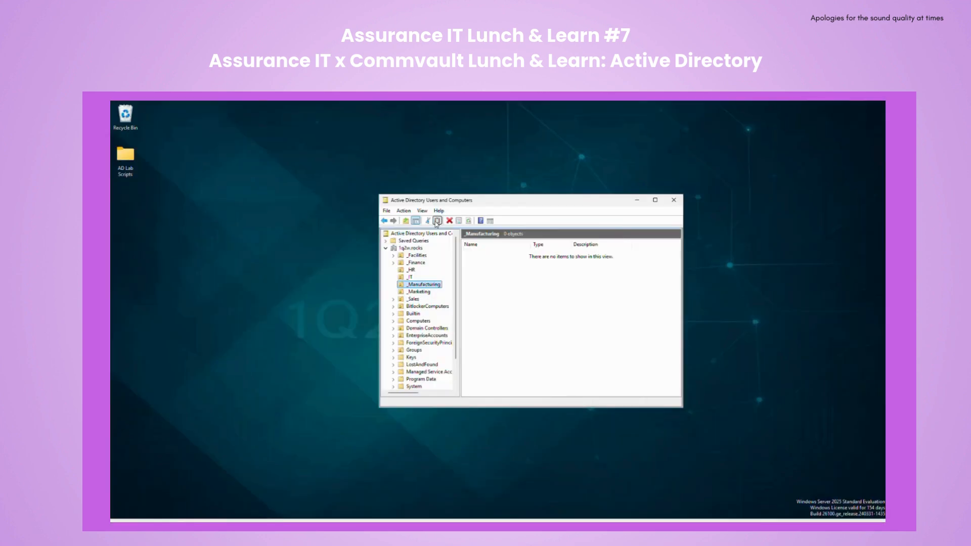
# - Switch to Active Directory Users and Computers and refresh the _Manufacturing organizational unit to check for the restored users
pyautogui.click(469, 221)
pyautogui.click(469, 222)
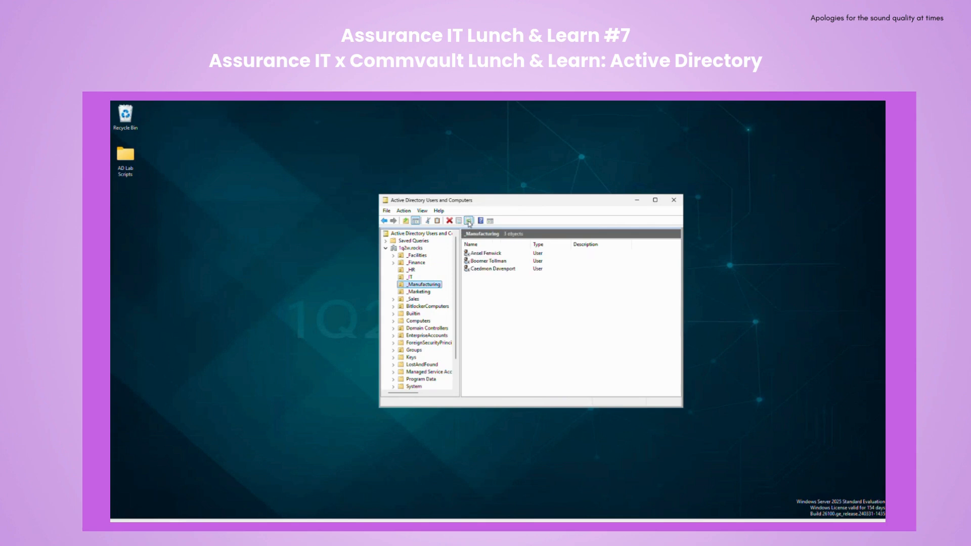
pyautogui.click(468, 222)
pyautogui.click(468, 222)
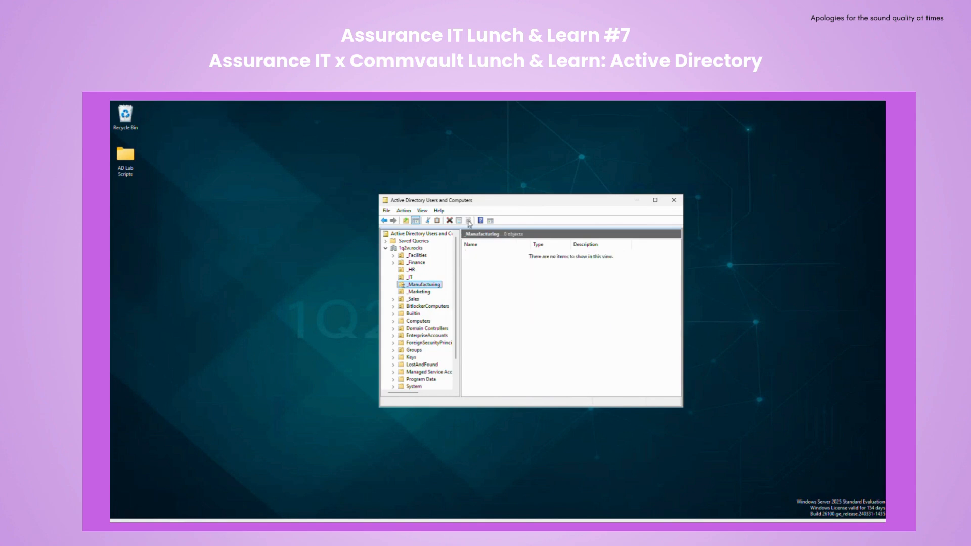
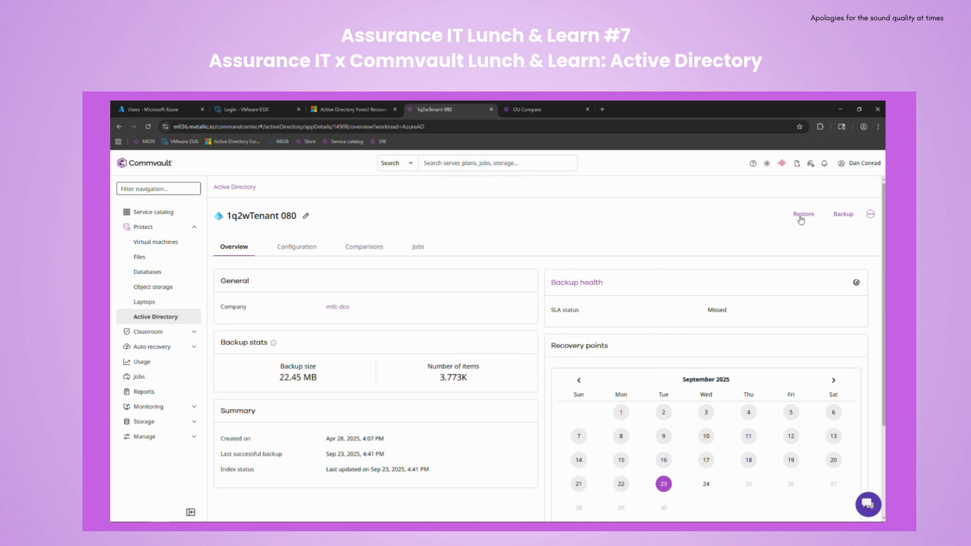
# - Browse the Azure AD tenant 1q2wTenant 080 backup to Users and search for the wanted user by surname
pyautogui.click(803, 216)
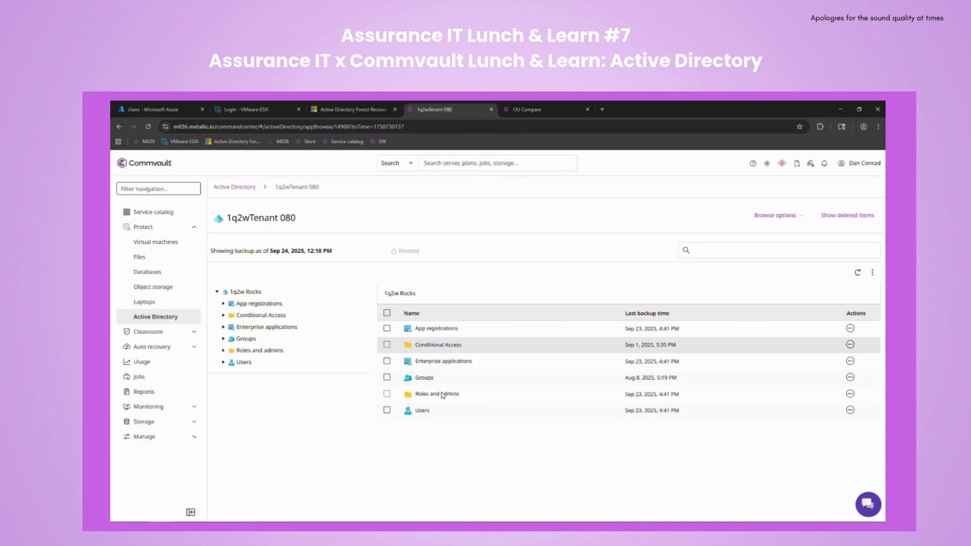
pyautogui.click(420, 412)
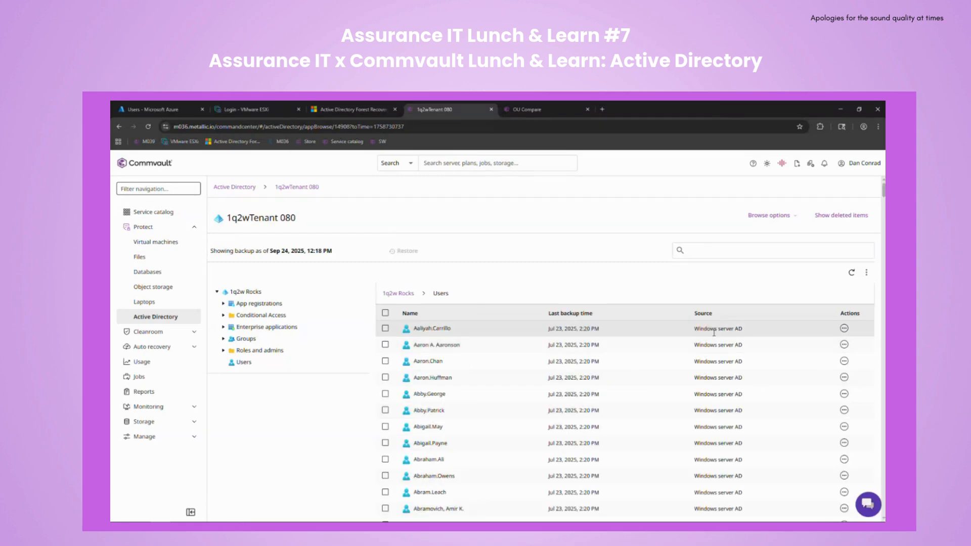
pyautogui.click(717, 249)
pyautogui.write('vam')
pyautogui.write('nce')
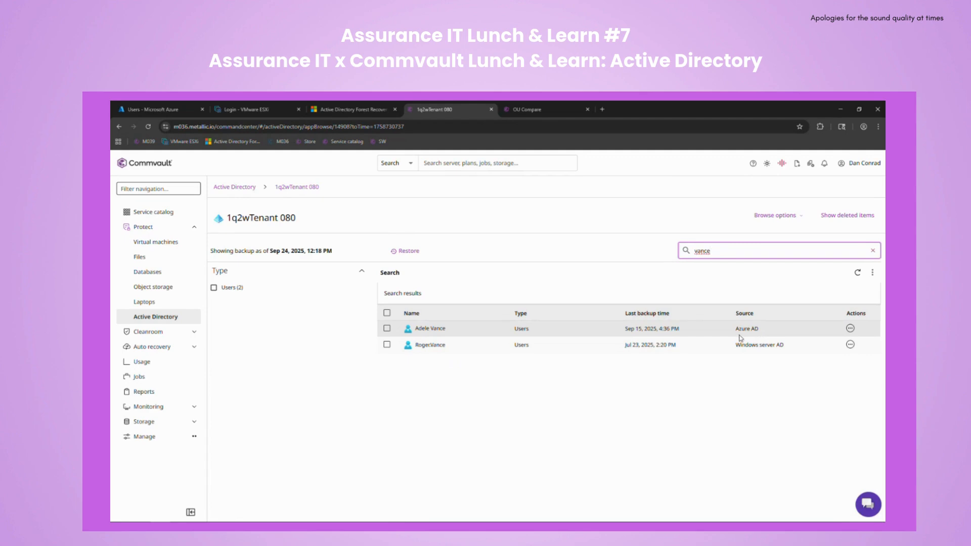
# - Select the found user whose source is Azure AD and review the backed-up attributes in the user's properties
pyautogui.click(387, 330)
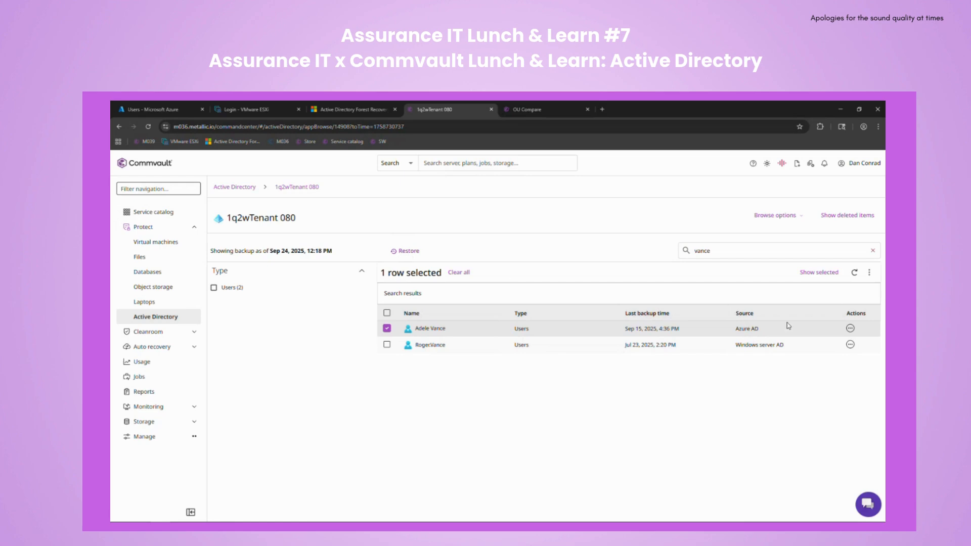
pyautogui.click(850, 329)
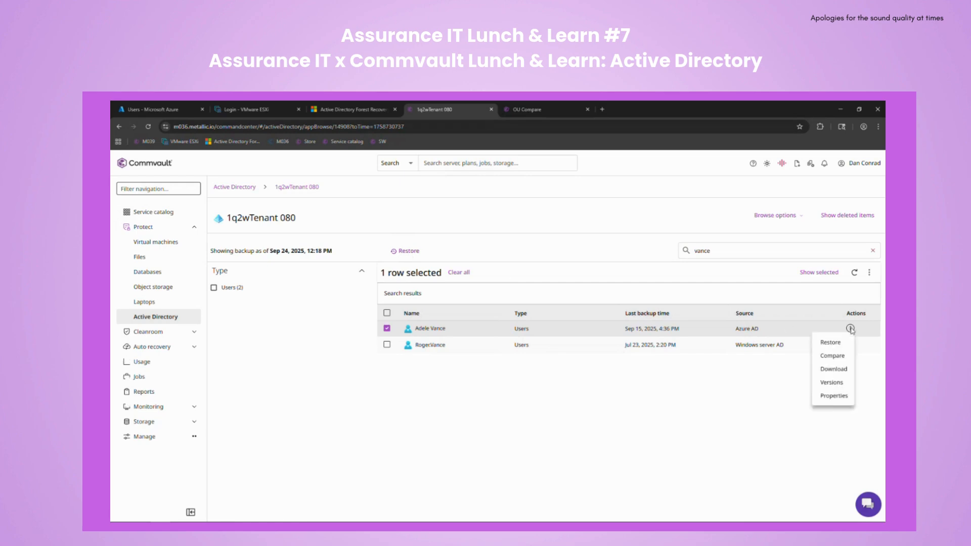
pyautogui.click(834, 398)
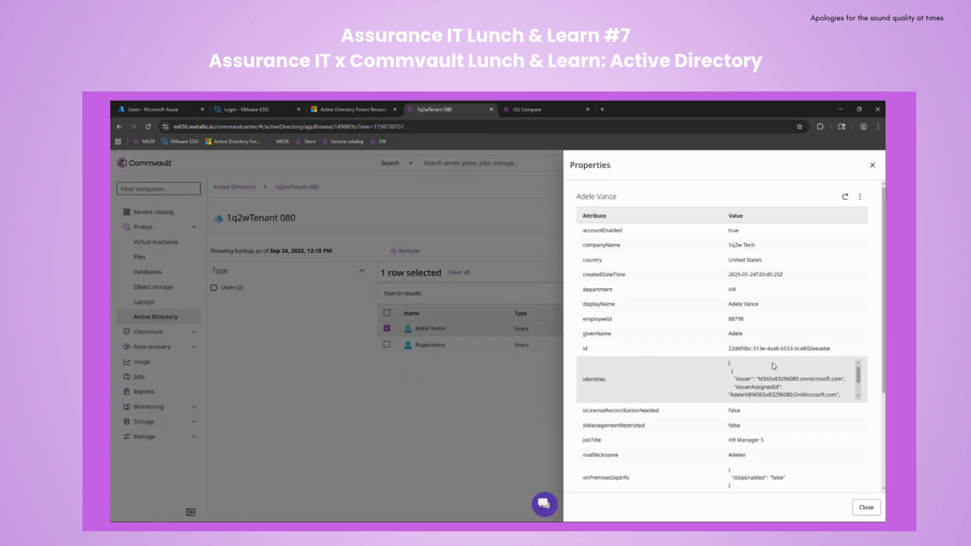
pyautogui.scroll(-3, 706, 275)
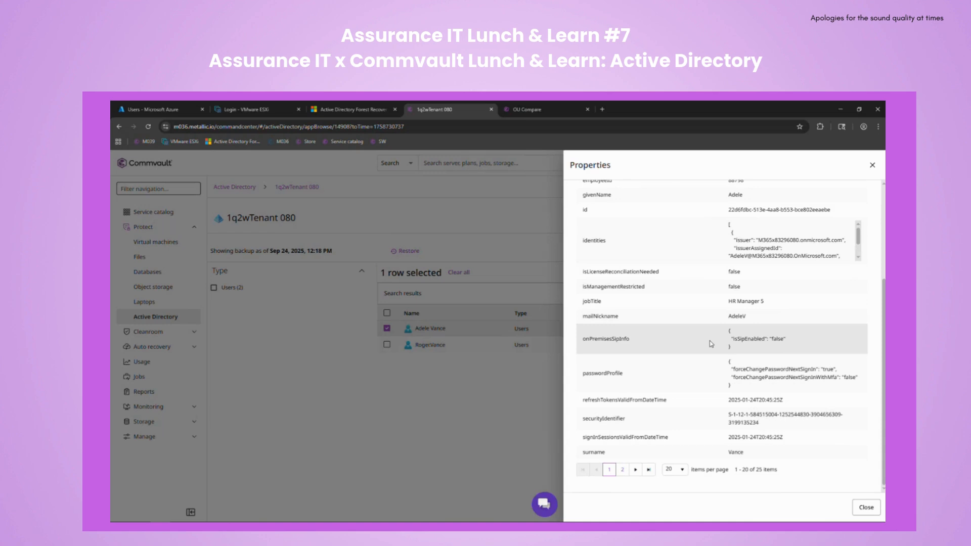
pyautogui.scroll(3, 711, 344)
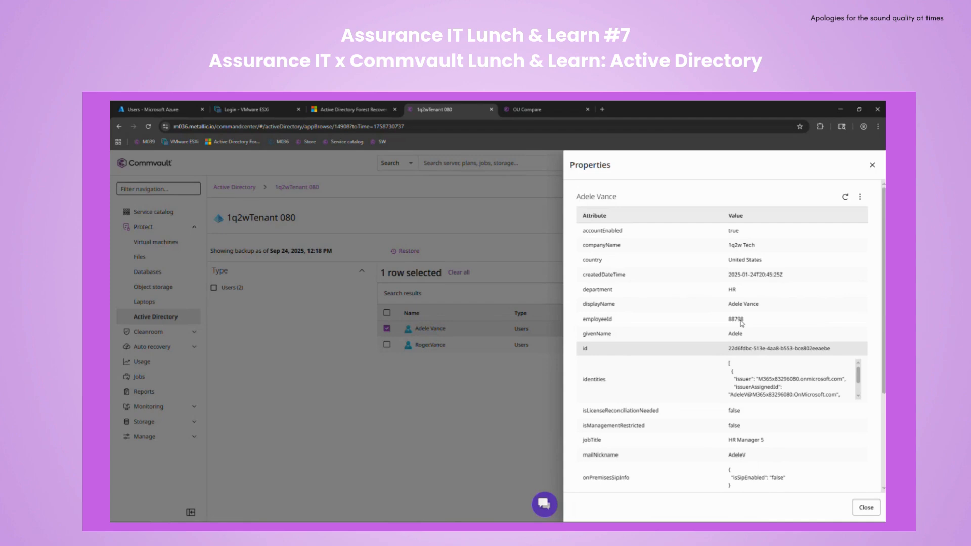
pyautogui.click(872, 165)
# - Compare the Azure AD user's version 5.0 backup from Sep 10, 2025, 4:32 PM with live data and review the differences
pyautogui.click(849, 328)
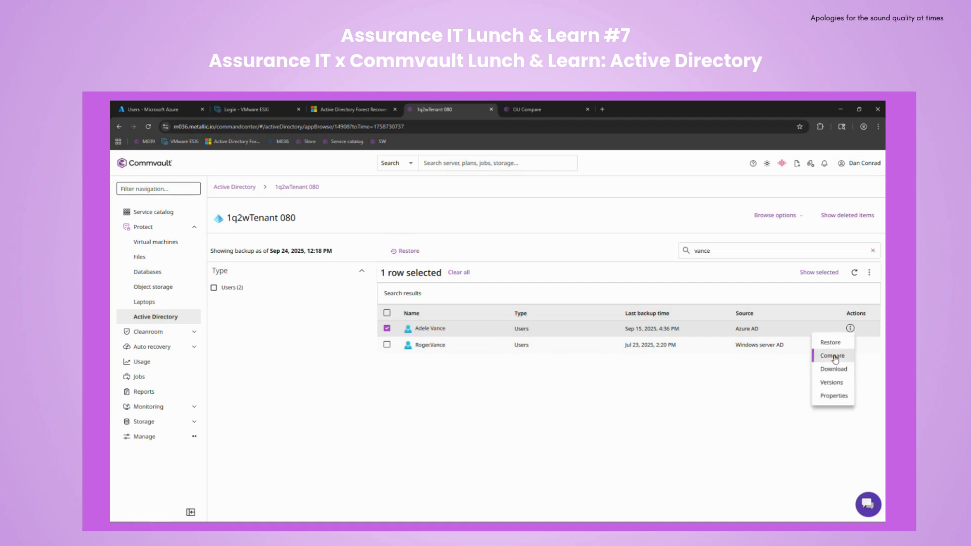
pyautogui.click(833, 356)
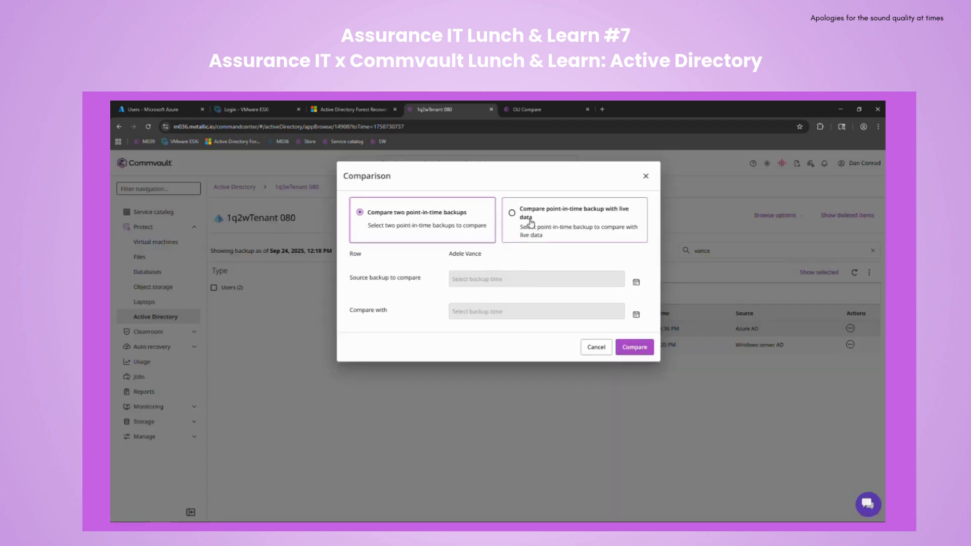
pyautogui.click(512, 215)
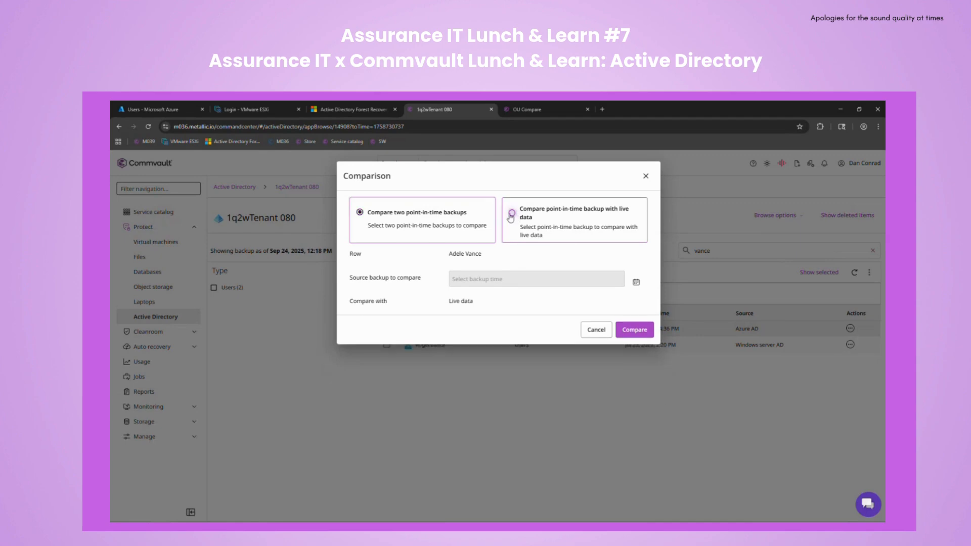
pyautogui.click(636, 282)
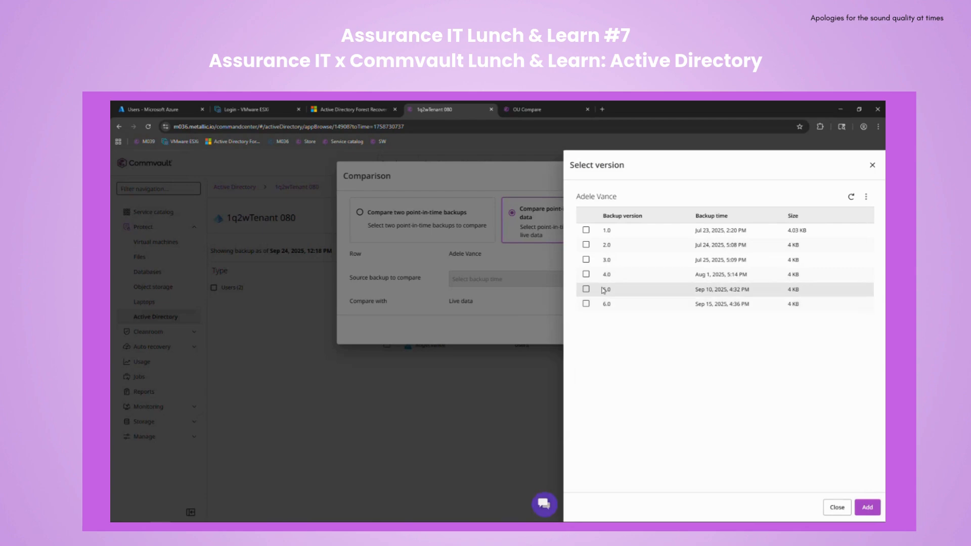
pyautogui.click(586, 288)
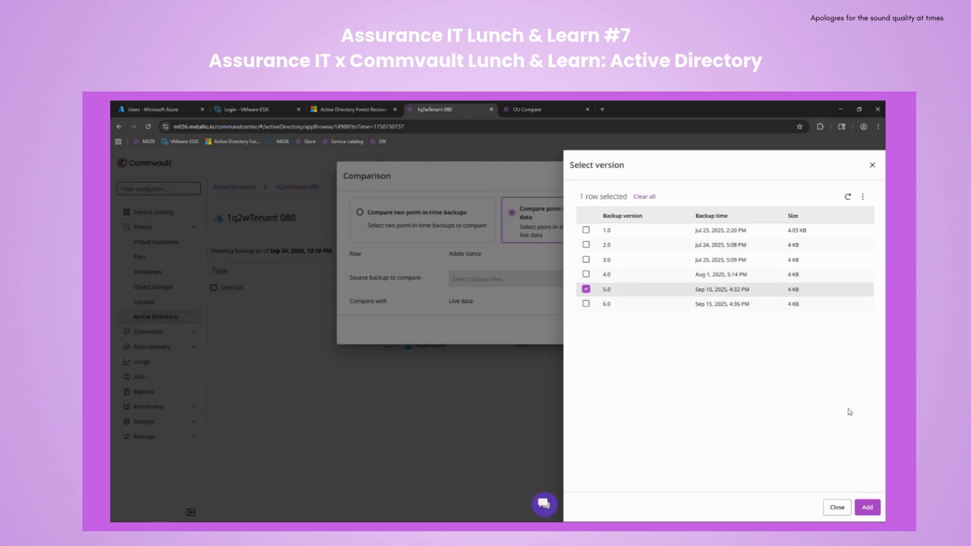
pyautogui.click(868, 507)
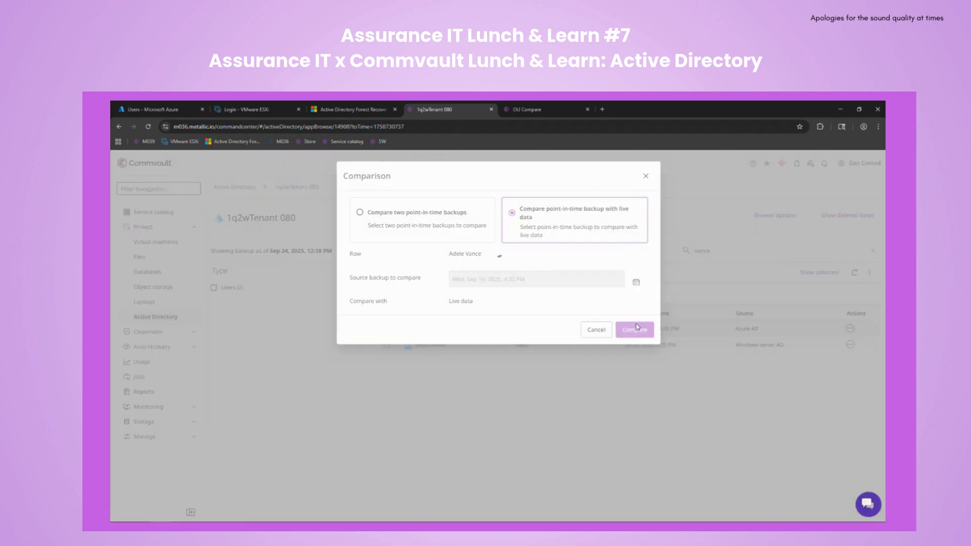
pyautogui.click(635, 330)
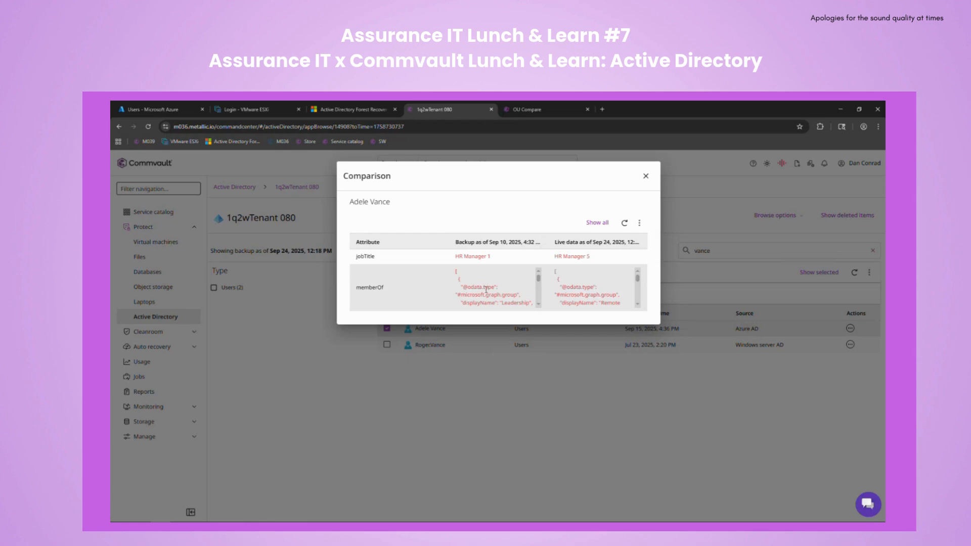
pyautogui.click(647, 176)
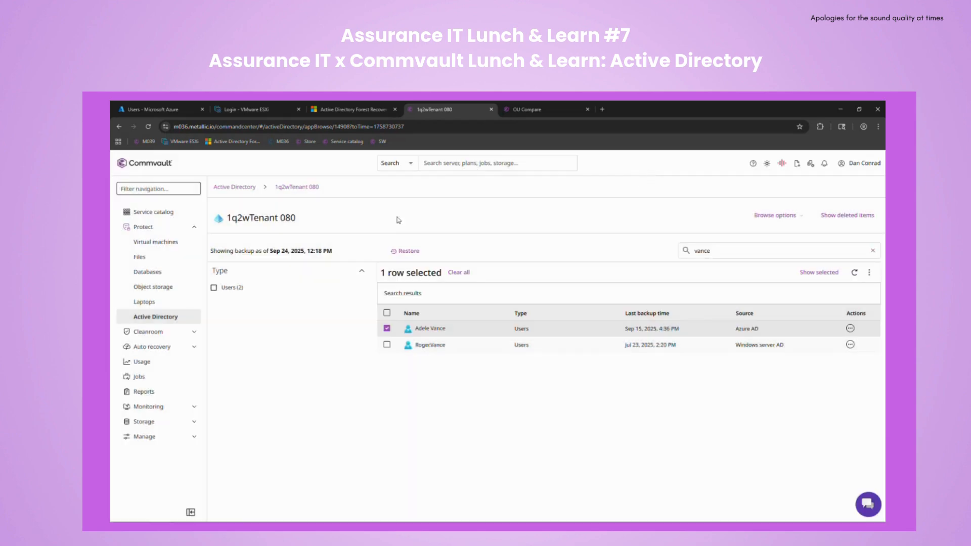
# - Reopen the 1q2wTenant 080 restore browser from the tenant's page and list the backed-up Conditional Access policies
pyautogui.click(300, 190)
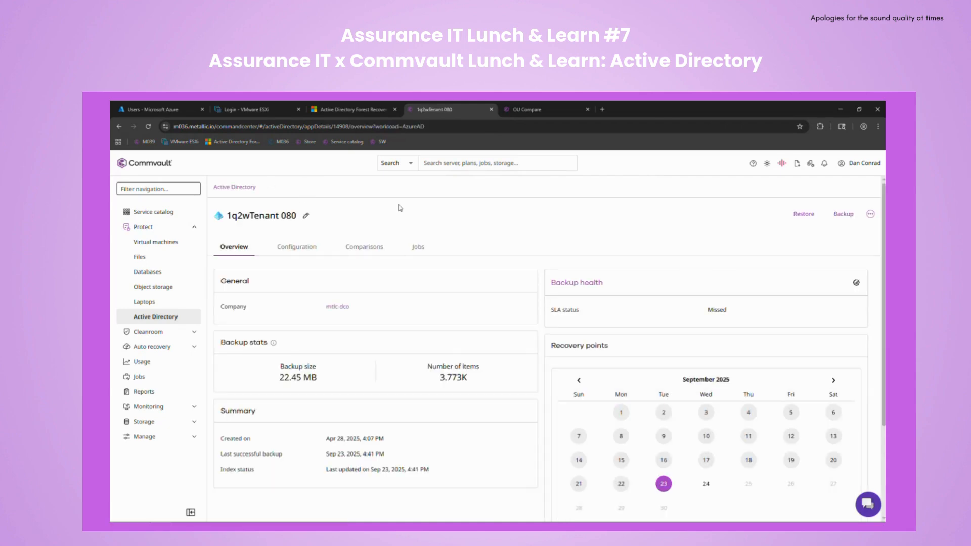
pyautogui.click(804, 217)
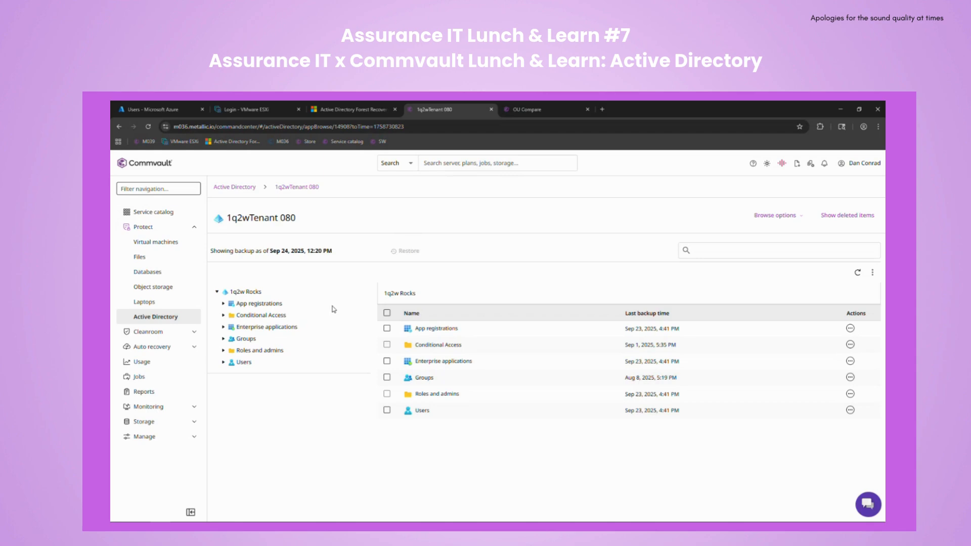
pyautogui.click(249, 316)
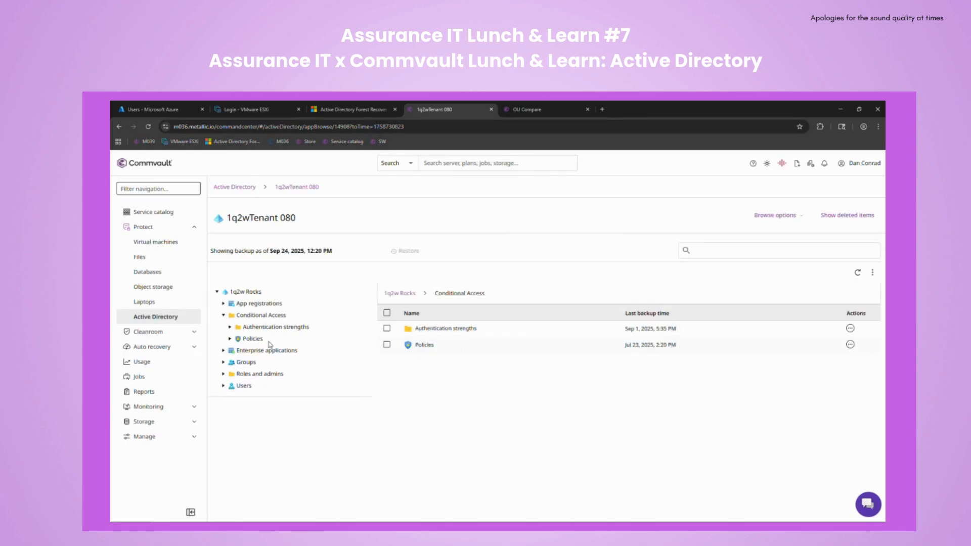
pyautogui.click(255, 340)
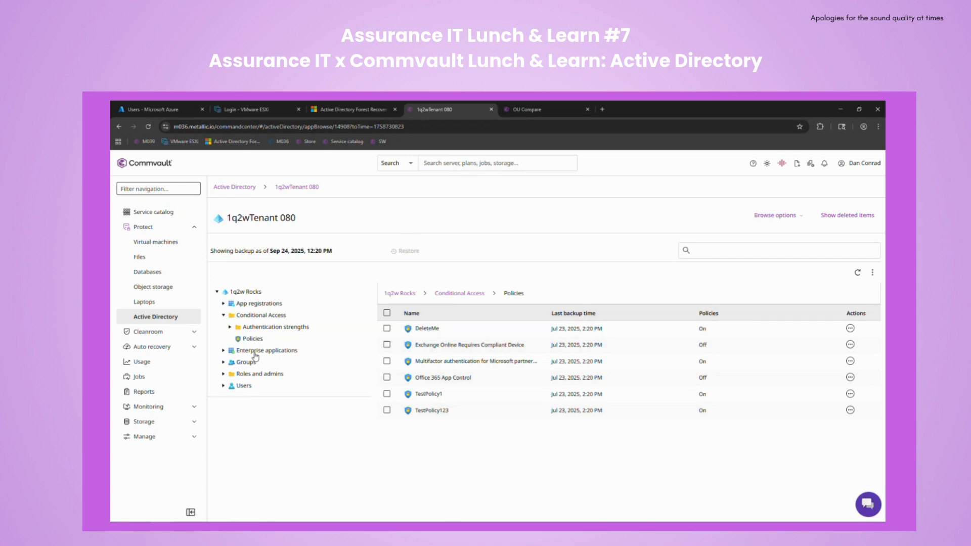
# - Leave the tenant's backup and open the overview dashboard for all Active Directory backups
pyautogui.click(298, 187)
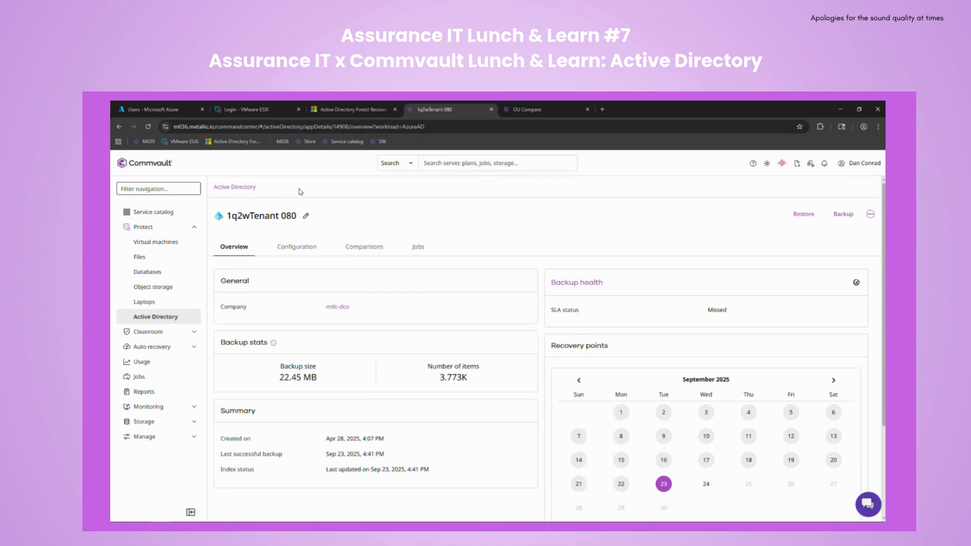
pyautogui.click(234, 187)
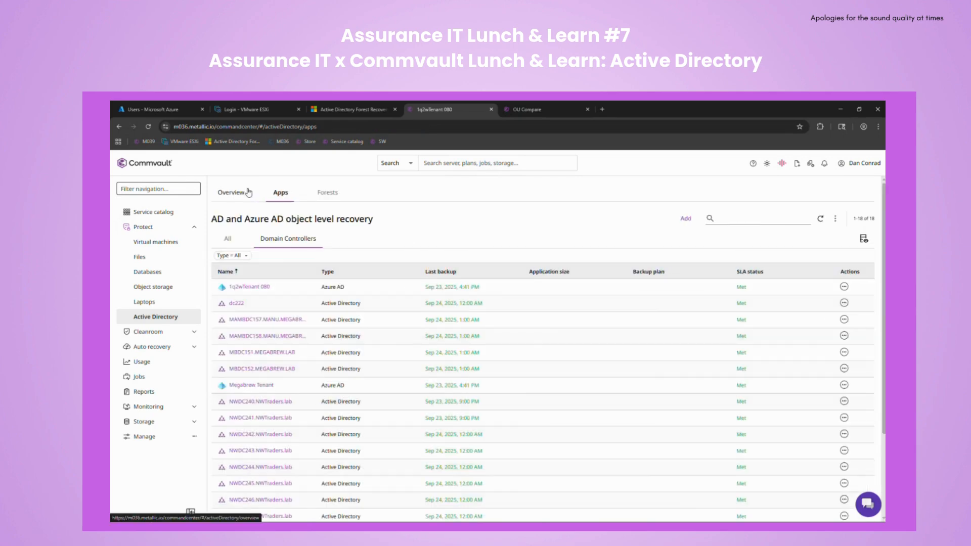
pyautogui.click(232, 193)
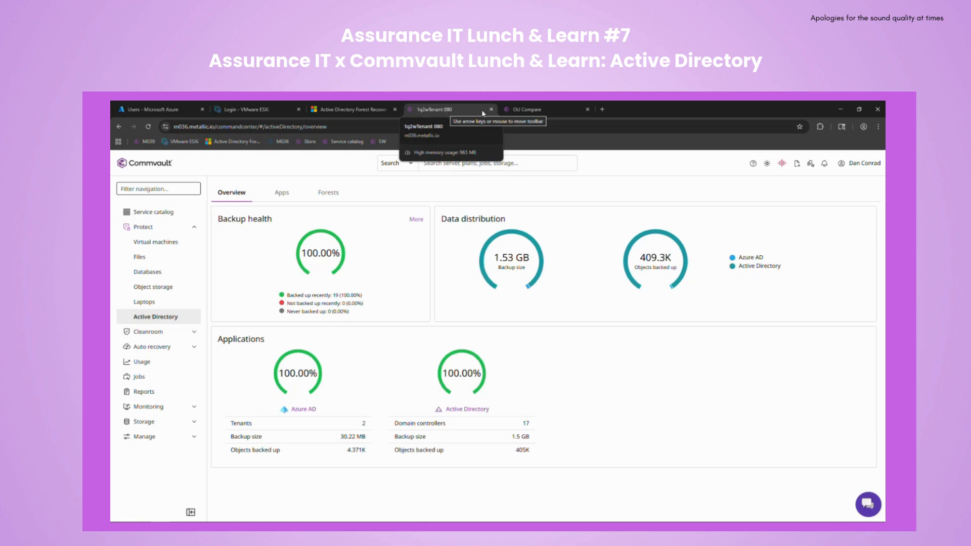
# - Switch to the on-premises Commvault console and open the comparisons of the domain controller pecalcdc112
pyautogui.click(549, 109)
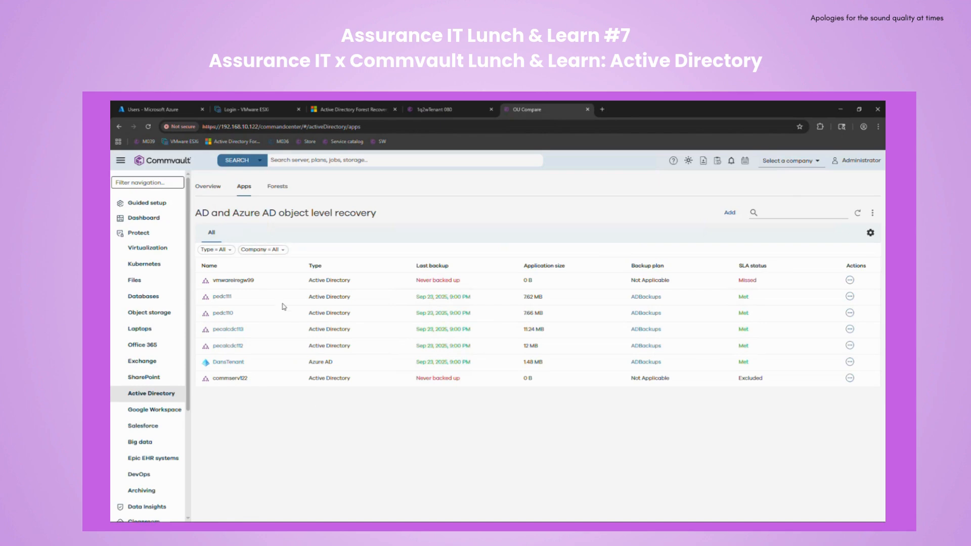
pyautogui.click(226, 345)
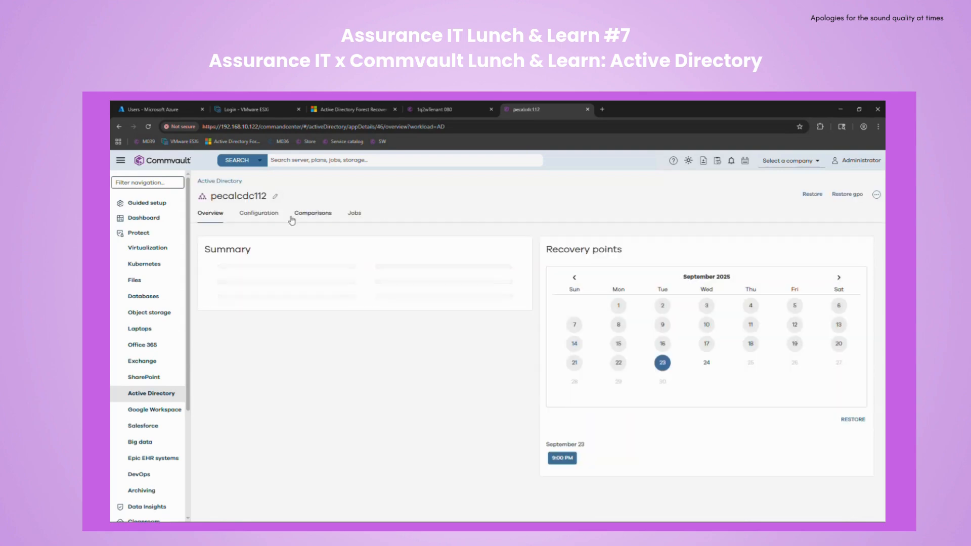
pyautogui.click(314, 216)
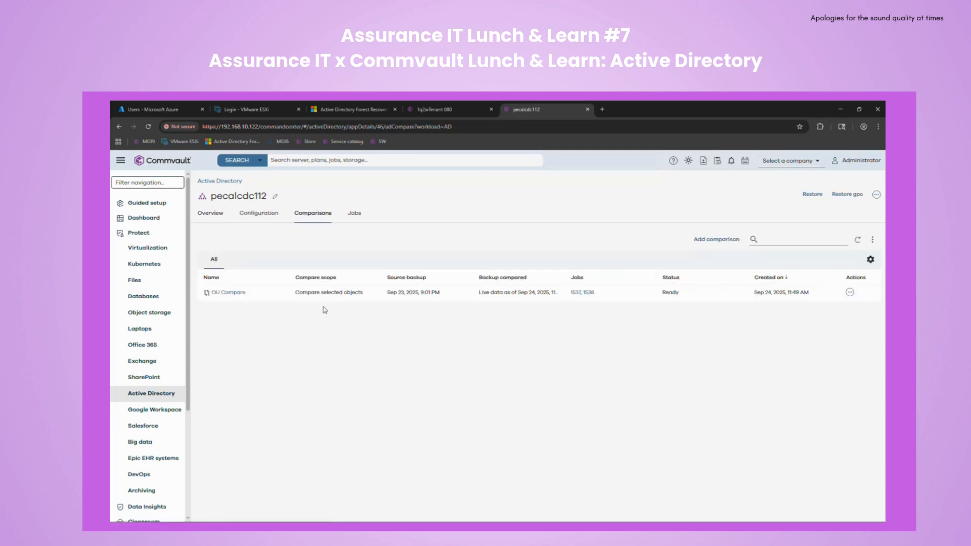
# - Open the OU Compare comparison and review its attribute-level differences between the Sep 23, 2025 backup and the live data
pyautogui.click(228, 293)
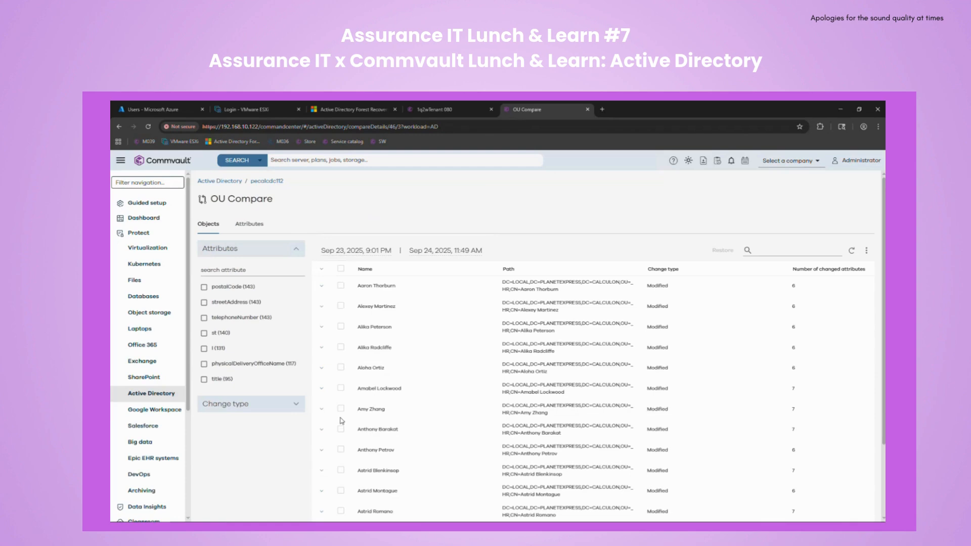
pyautogui.click(249, 224)
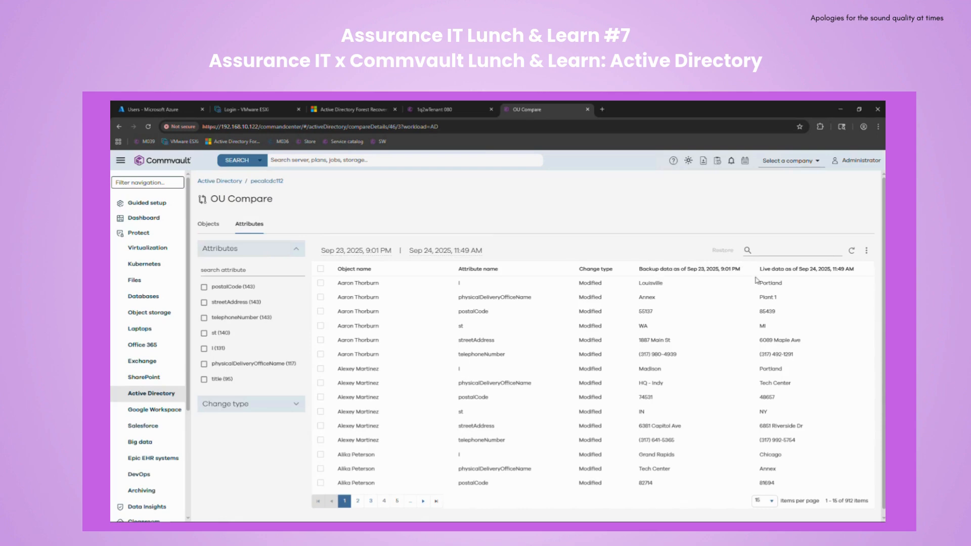
pyautogui.moveTo(643, 283); pyautogui.dragTo(665, 284)
pyautogui.moveTo(762, 283); pyautogui.dragTo(778, 284)
pyautogui.click(867, 250)
pyautogui.click(595, 250)
pyautogui.scroll(-1, 476, 309)
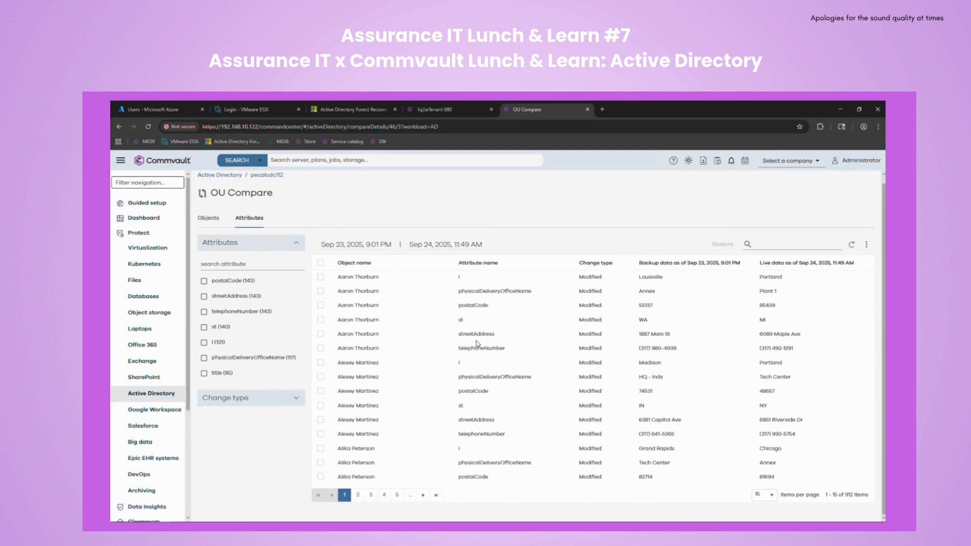
# - Select the first listed object's postalCode and streetAddress changes and the second object's l change
pyautogui.click(320, 362)
pyautogui.click(321, 334)
pyautogui.click(320, 305)
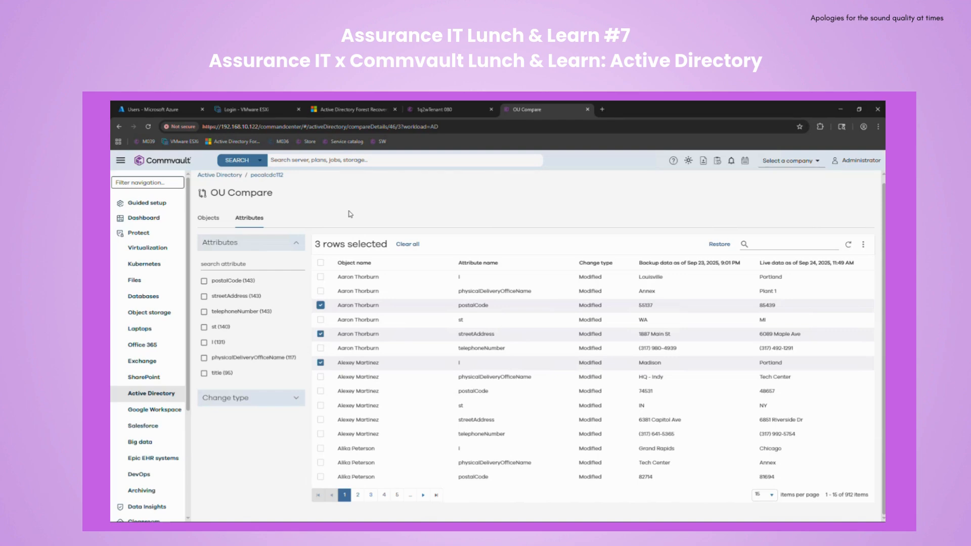
# - Leave the comparison, switch to the cloud Commvault console, and list the Active Directory forests
pyautogui.click(207, 177)
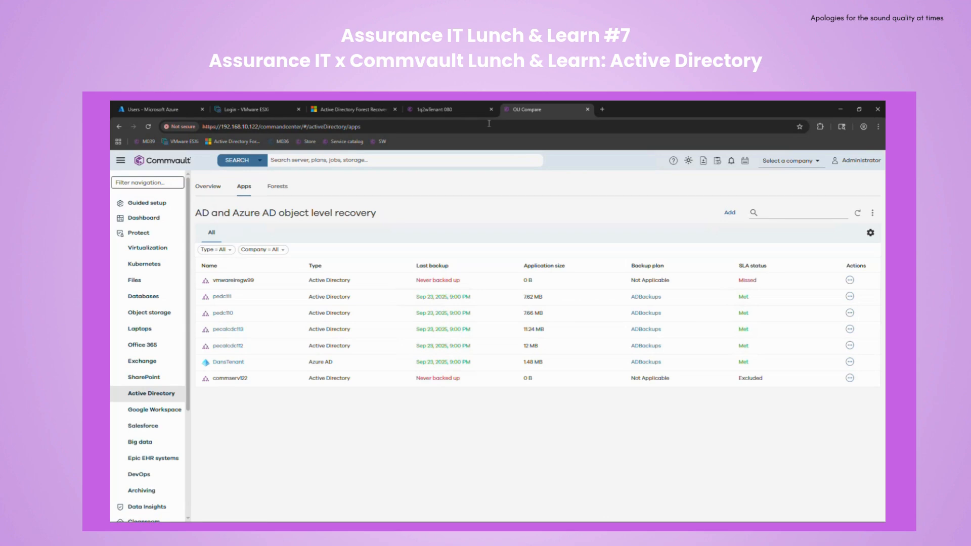
pyautogui.click(478, 109)
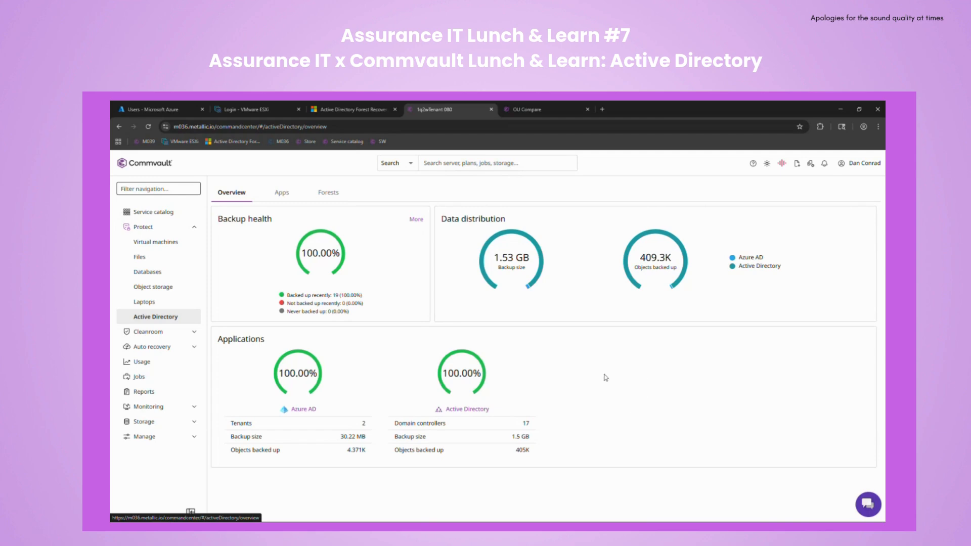
pyautogui.click(329, 192)
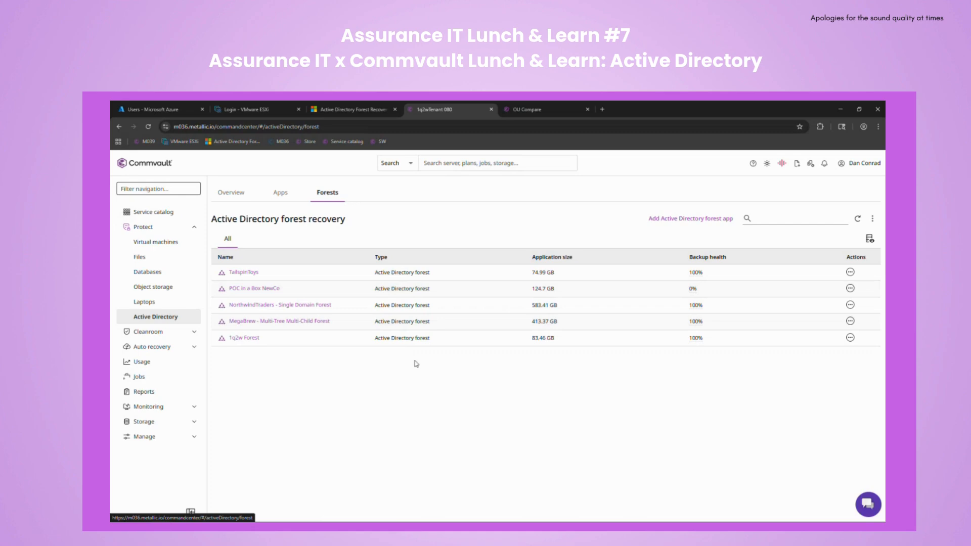
# - Open NorthwindTraders - Single Domain Forest and examine its domain controller topology and runbook templates
pyautogui.click(248, 304)
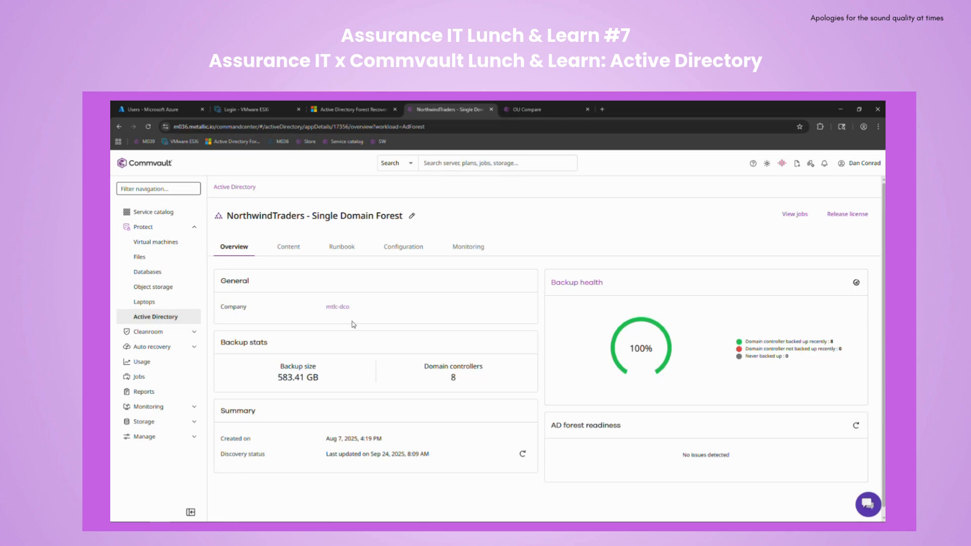
pyautogui.click(289, 248)
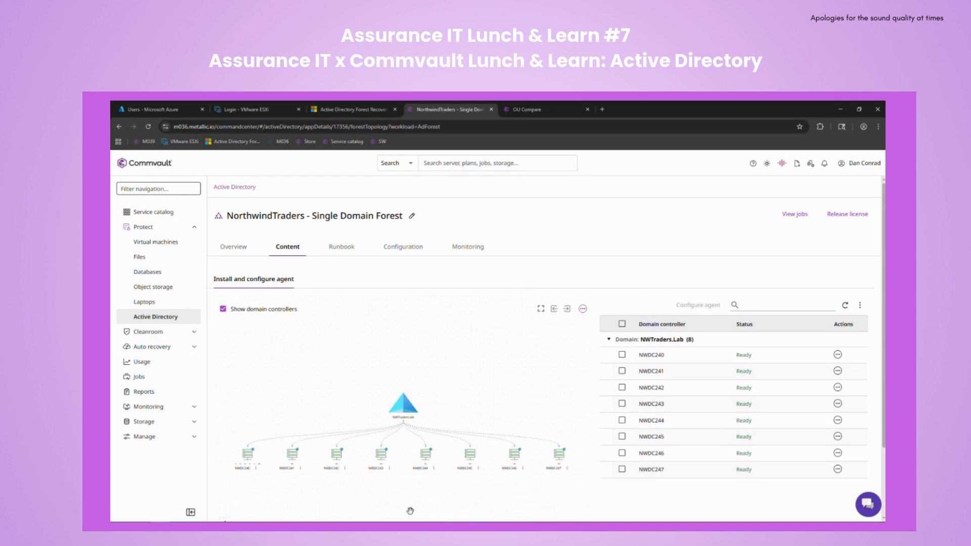
pyautogui.scroll(3, 412, 508)
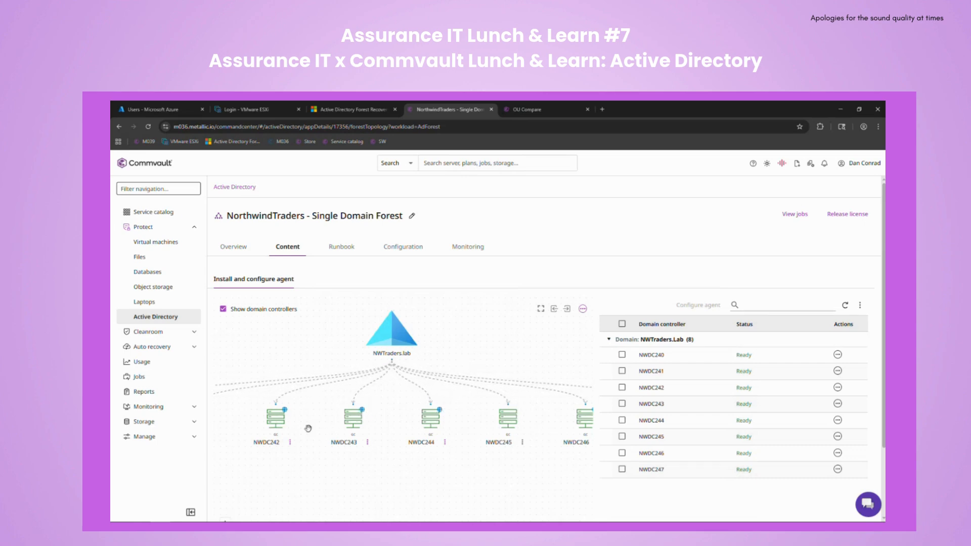
pyautogui.moveTo(292, 438); pyautogui.dragTo(405, 429)
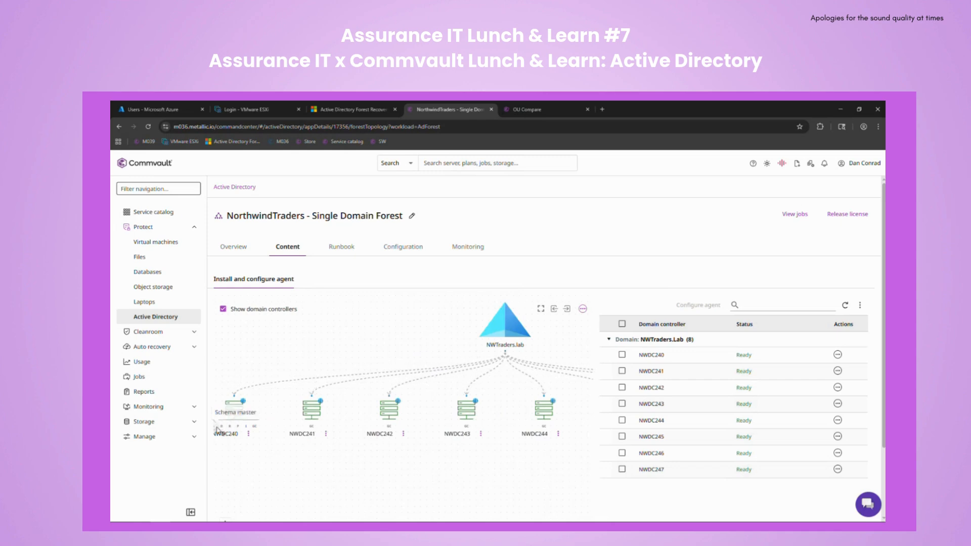
pyautogui.moveTo(268, 355); pyautogui.dragTo(308, 358)
pyautogui.moveTo(454, 348); pyautogui.dragTo(341, 379)
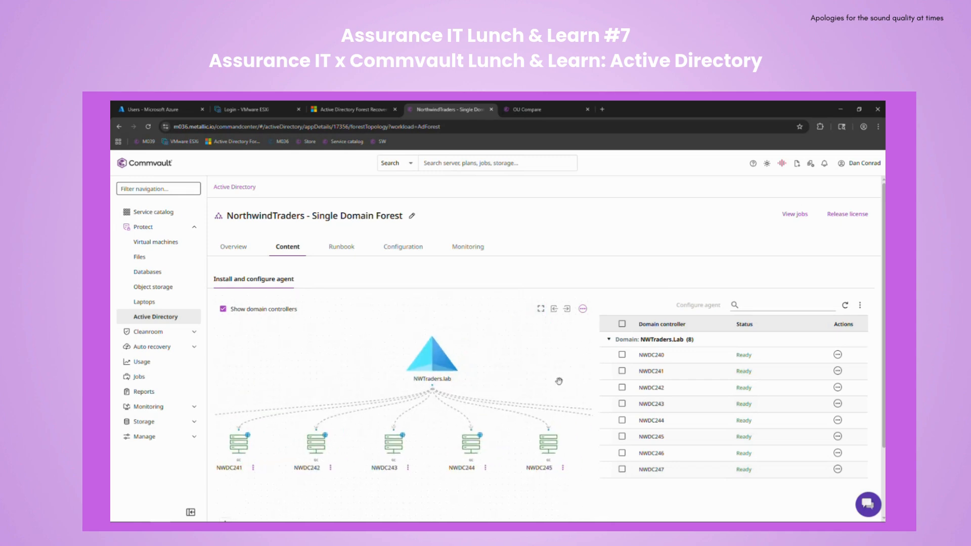
pyautogui.scroll(-3, 532, 383)
pyautogui.moveTo(504, 371); pyautogui.dragTo(454, 374)
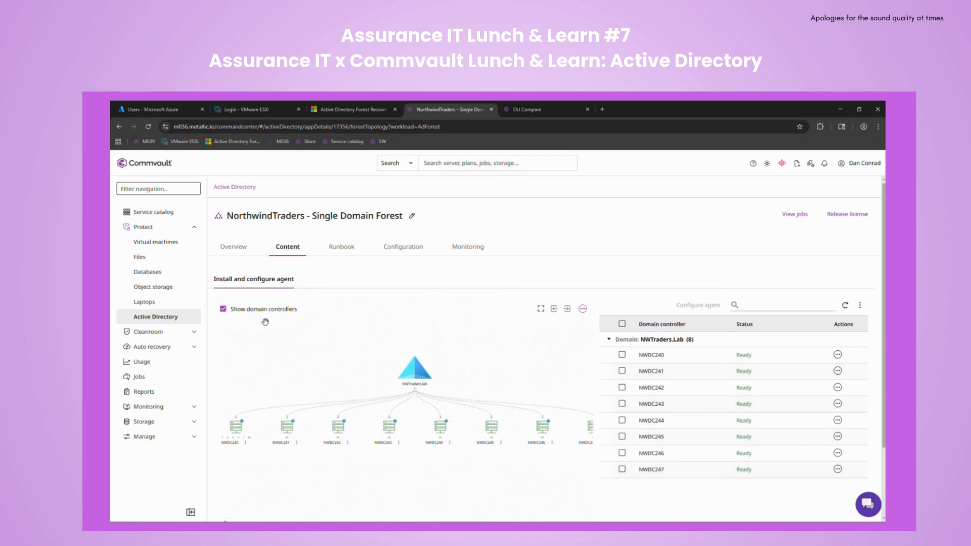
pyautogui.click(344, 250)
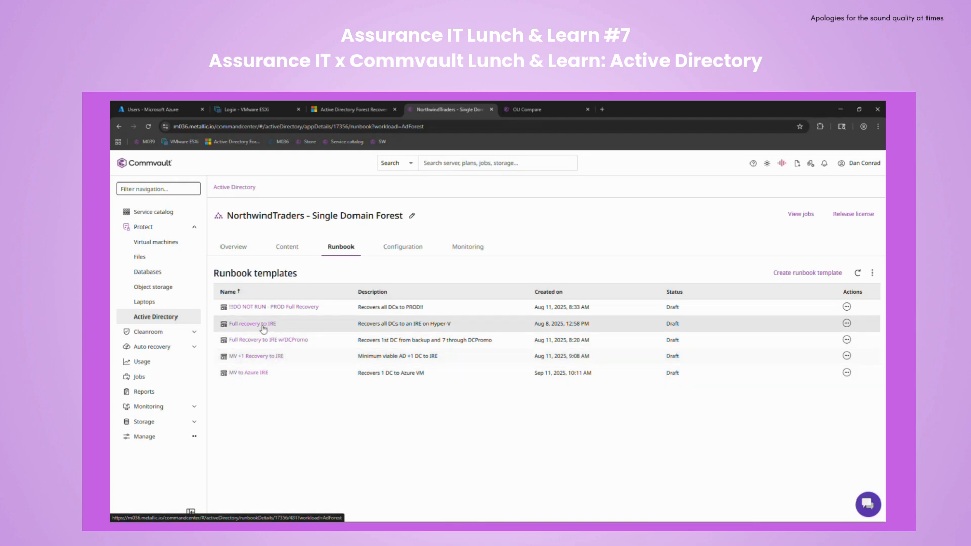
# - Return to the forest list and examine the domain topology of MegaBrew - Multi-Tree Multi-Child Forest
pyautogui.click(247, 189)
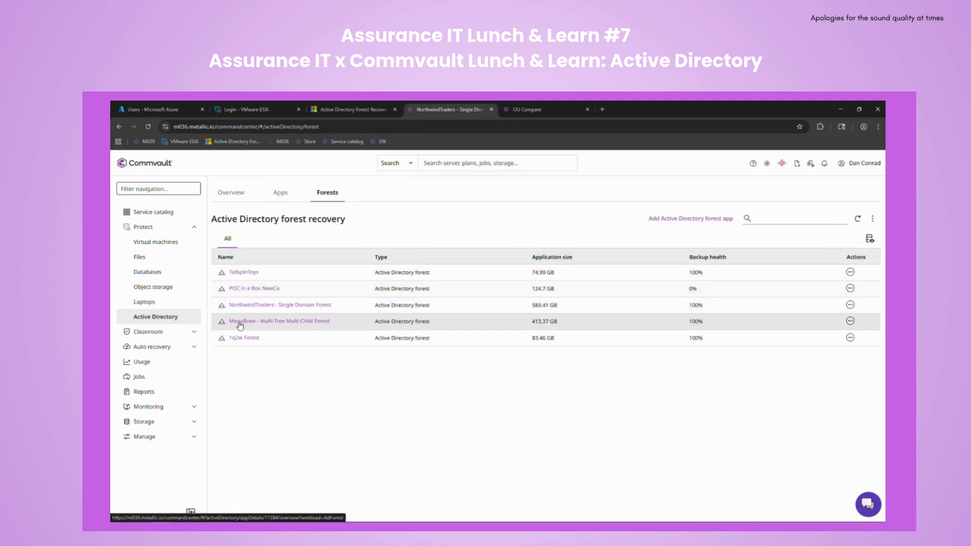
pyautogui.click(270, 322)
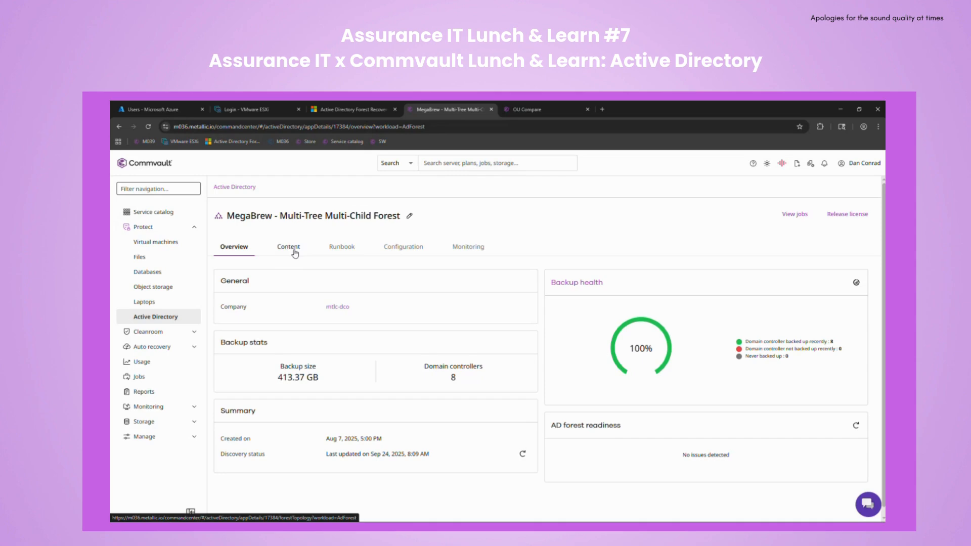
pyautogui.click(295, 254)
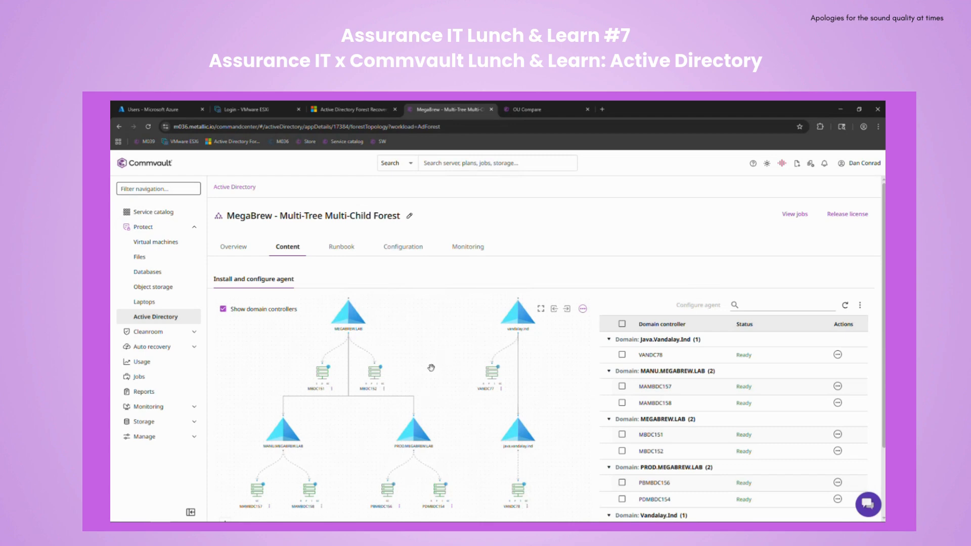
pyautogui.scroll(3, 348, 378)
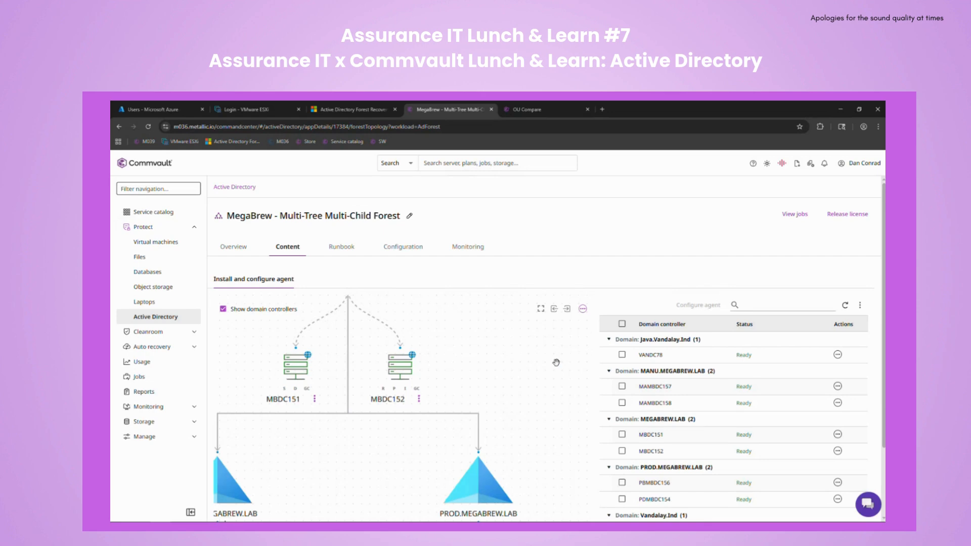
# - Open the MegaBrew forest's MV Recovery to IRE runbook template and view the recovery options for MBDC151 without changing them
pyautogui.click(339, 252)
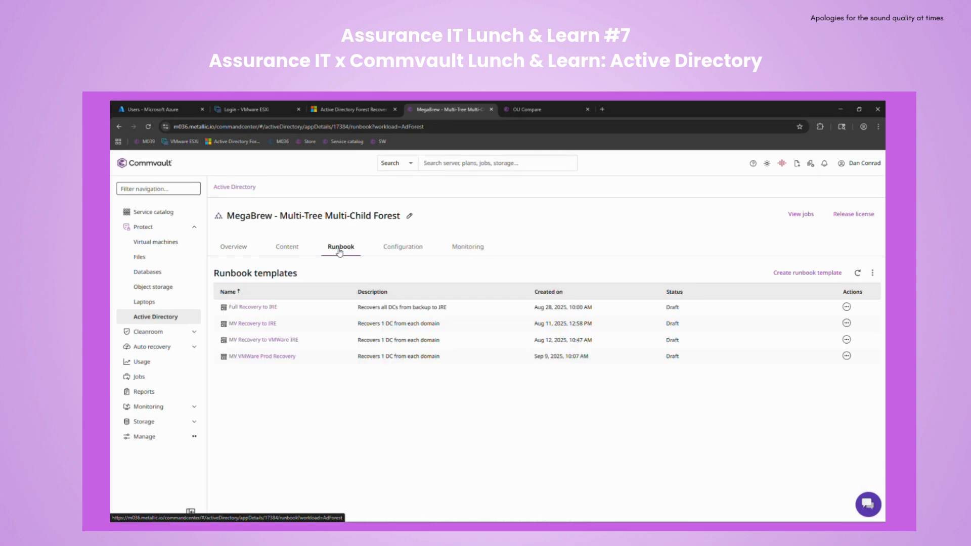
pyautogui.click(238, 326)
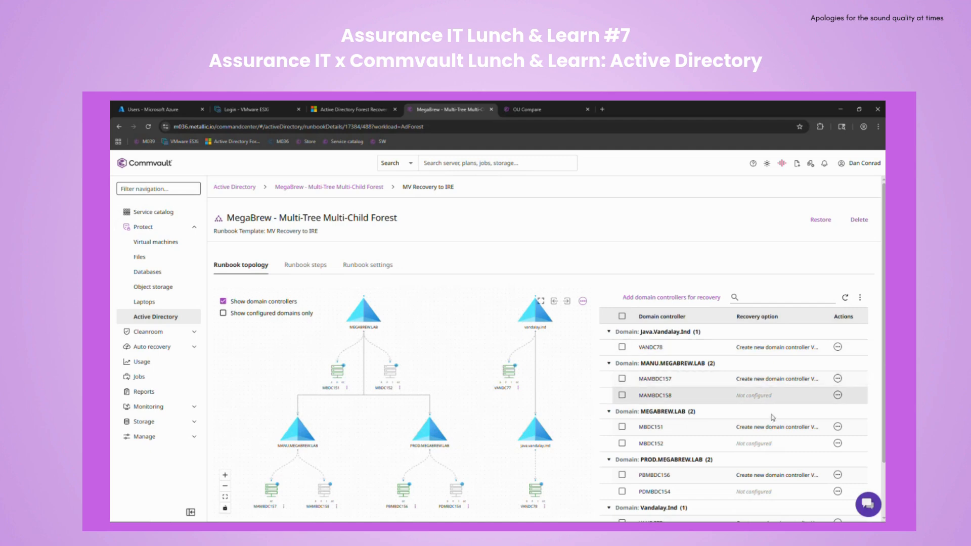
pyautogui.click(838, 427)
pyautogui.click(815, 441)
pyautogui.click(502, 219)
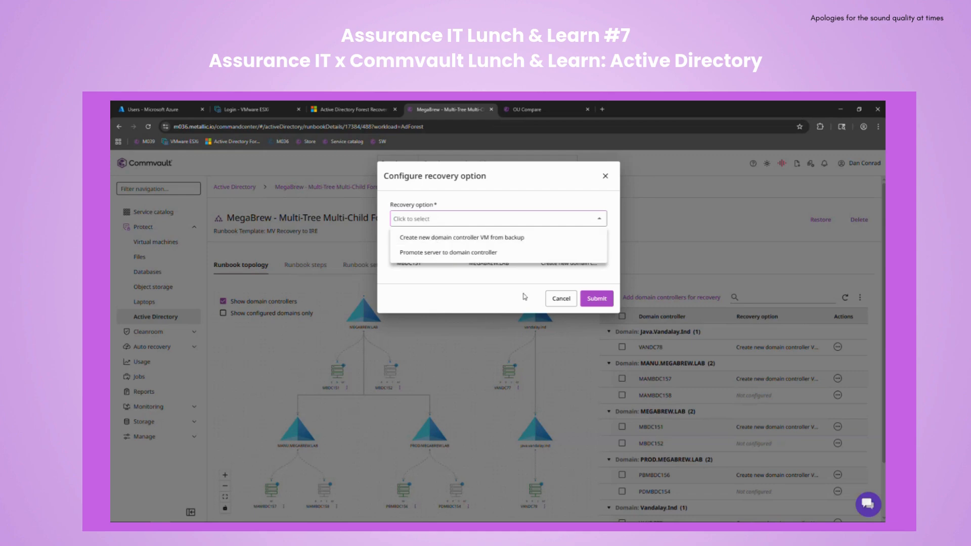
pyautogui.click(555, 301)
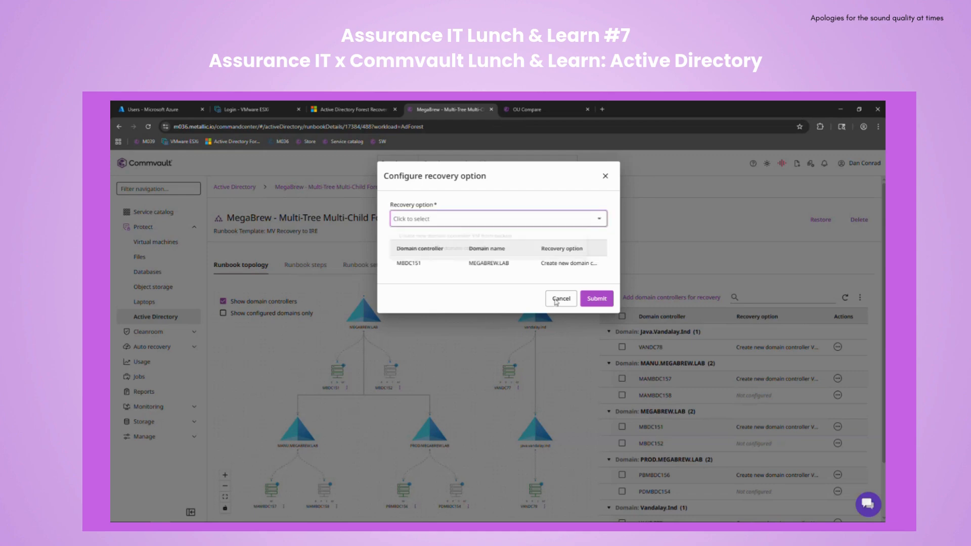
pyautogui.click(560, 299)
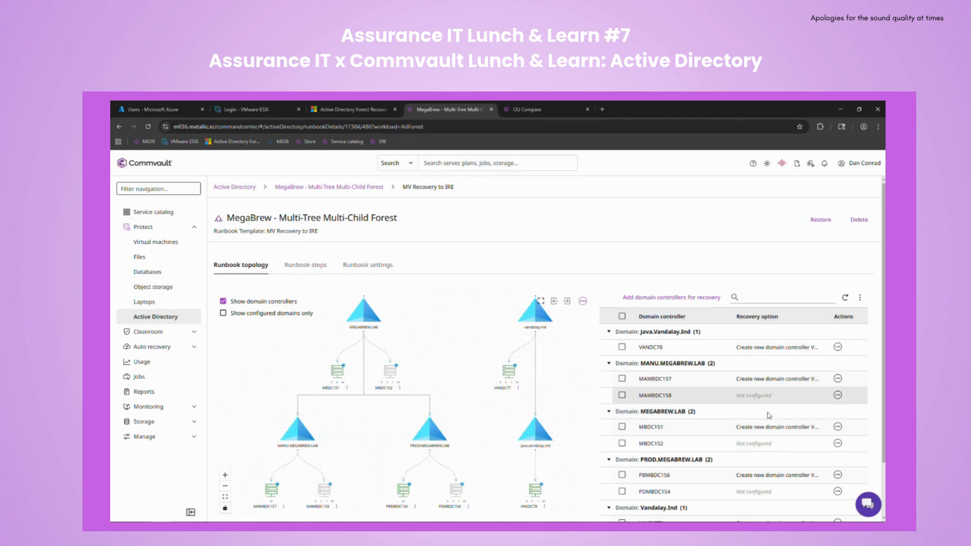
# - Open the template's runbook steps and review the descriptions of Phases 1, 2 and 3
pyautogui.click(318, 265)
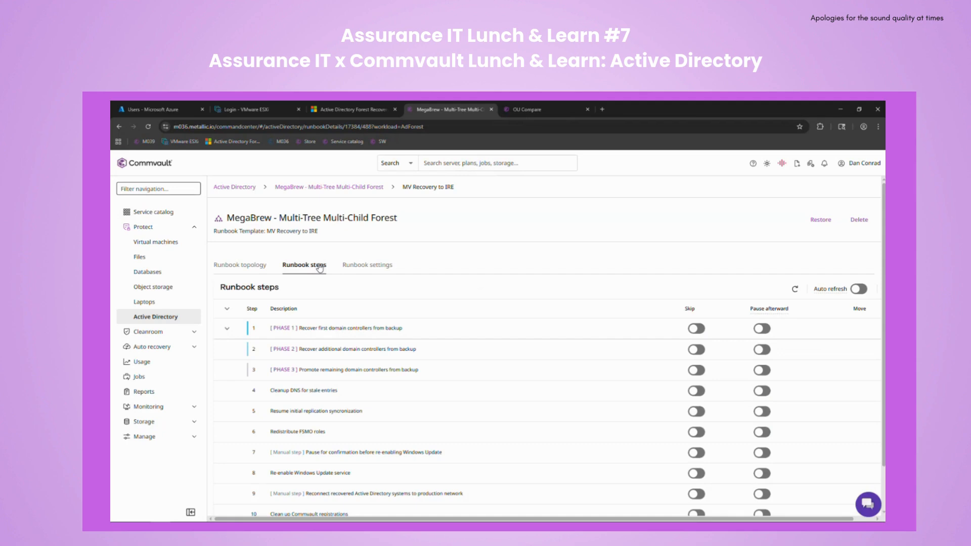
pyautogui.moveTo(299, 328); pyautogui.dragTo(413, 334)
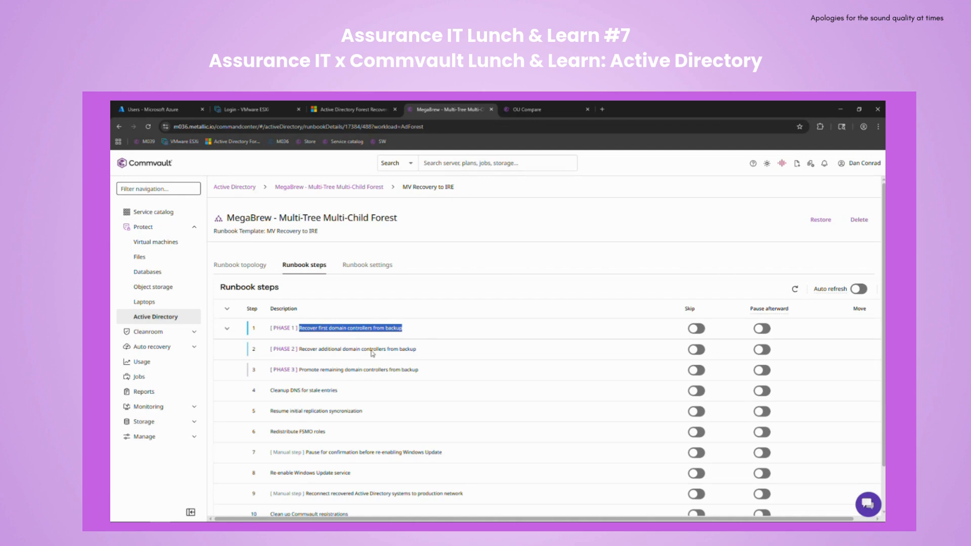
pyautogui.moveTo(302, 349); pyautogui.dragTo(422, 347)
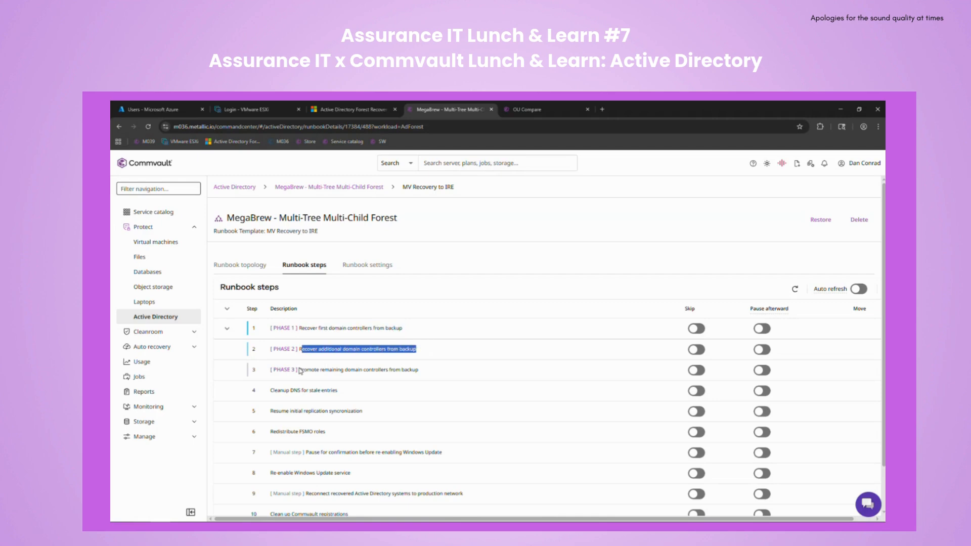
pyautogui.moveTo(299, 370); pyautogui.dragTo(424, 373)
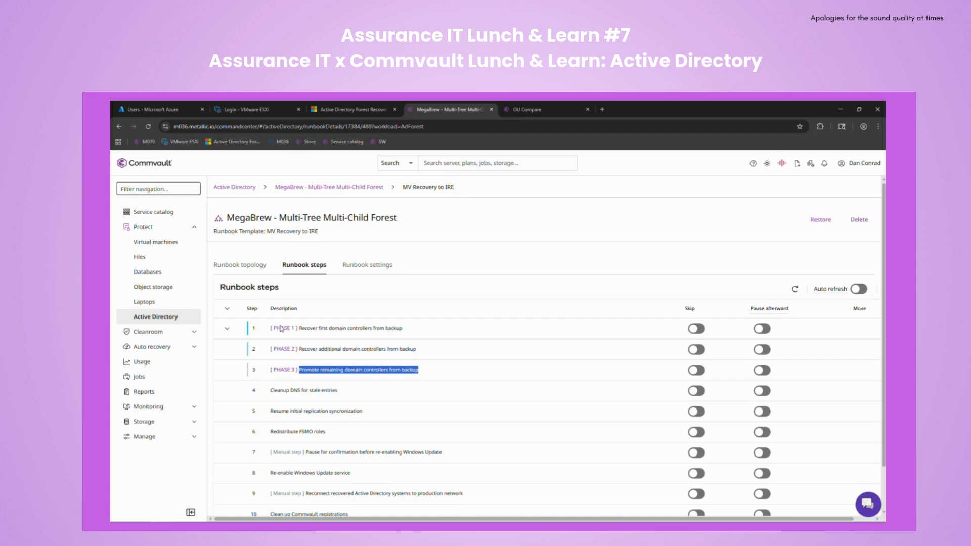
# - Expand all runbook steps and review the Phase 1 isolation step and the first recovery sub-steps for MBDC151.MEGABREW.LAB
pyautogui.click(227, 309)
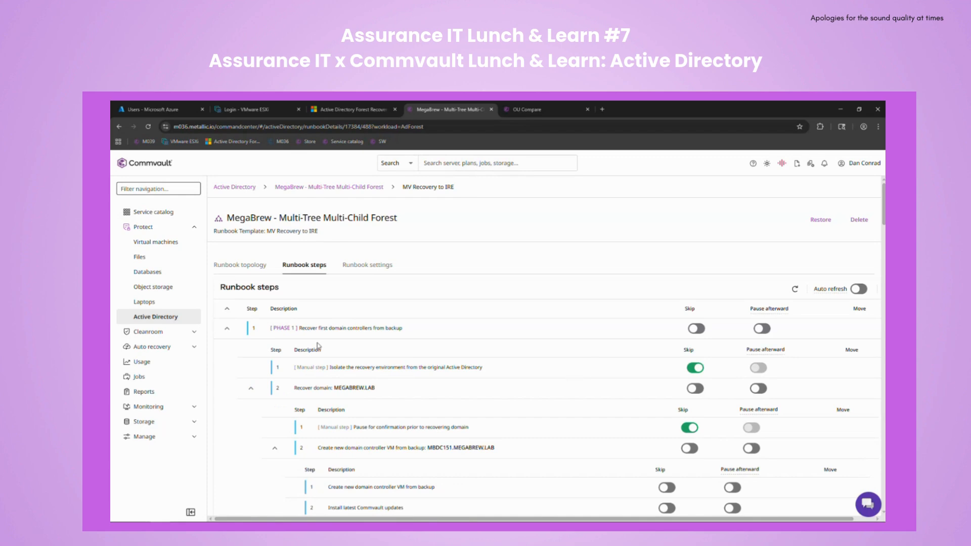
pyautogui.moveTo(331, 367); pyautogui.dragTo(485, 371)
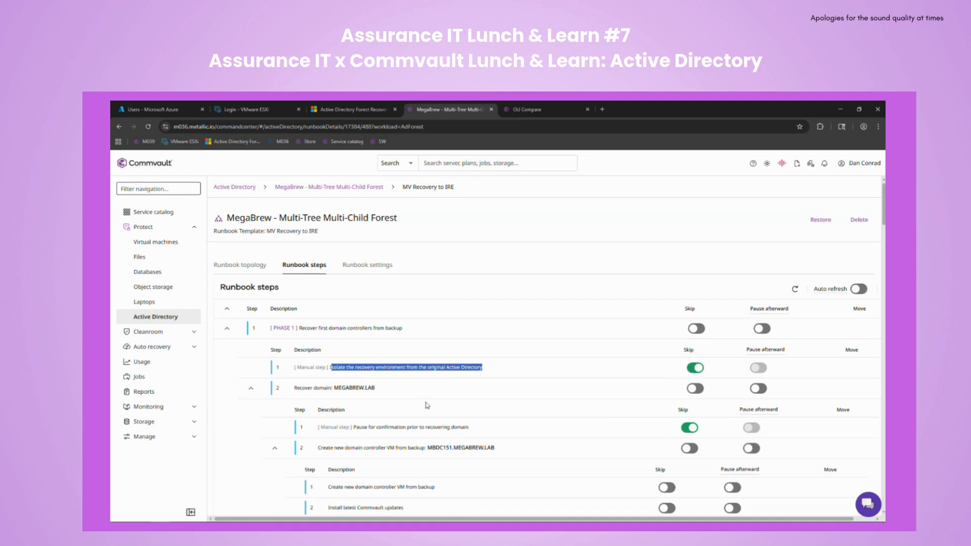
pyautogui.scroll(-2, 426, 405)
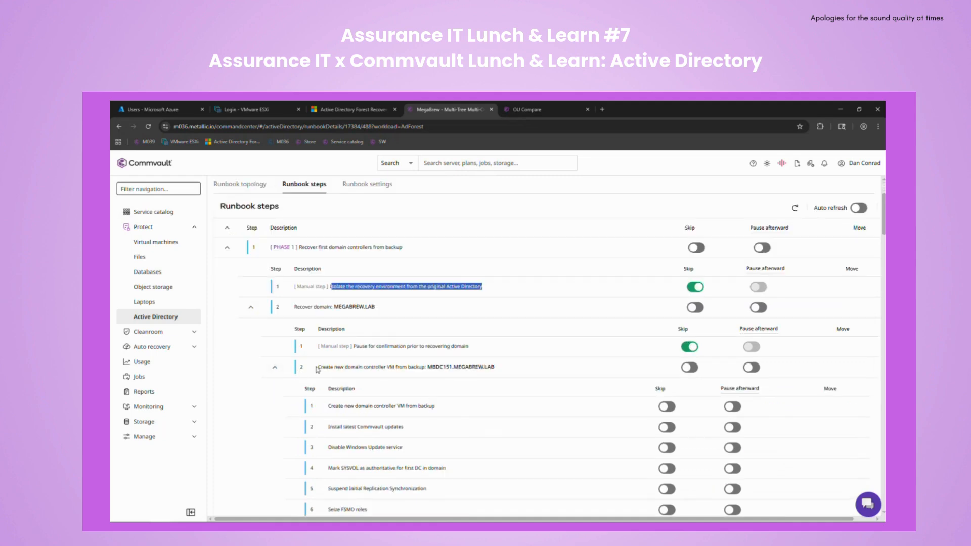
pyautogui.moveTo(346, 367); pyautogui.dragTo(499, 369)
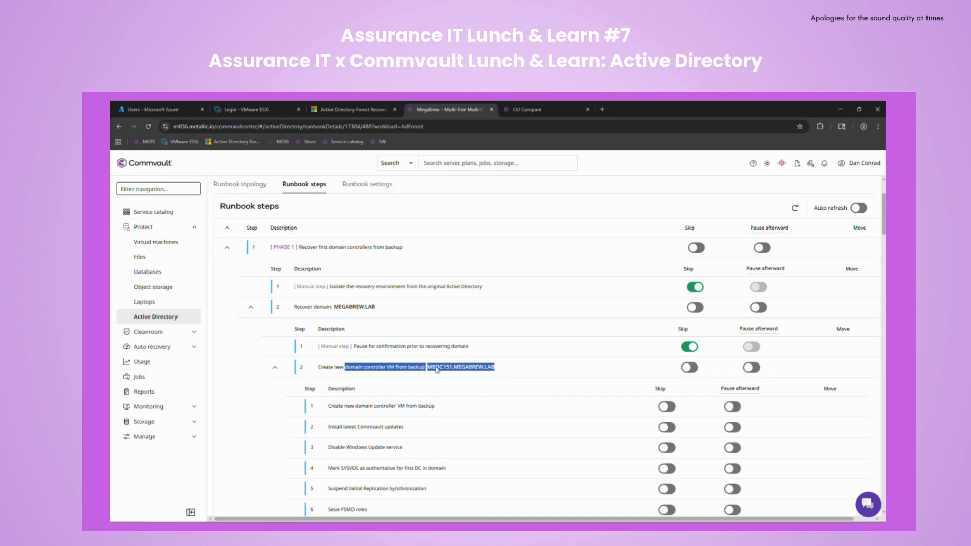
pyautogui.moveTo(336, 405); pyautogui.dragTo(445, 412)
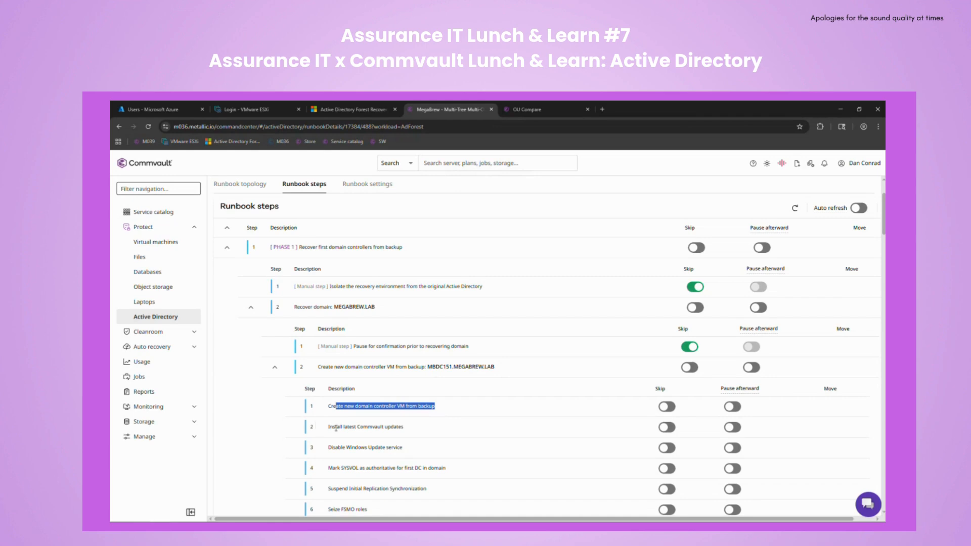
pyautogui.moveTo(336, 428); pyautogui.dragTo(416, 429)
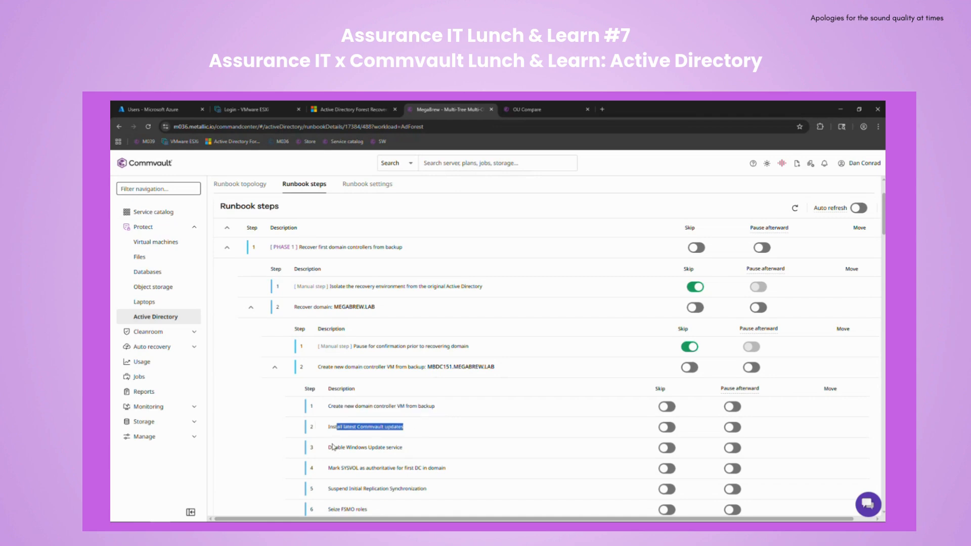
pyautogui.moveTo(333, 447); pyautogui.dragTo(419, 448)
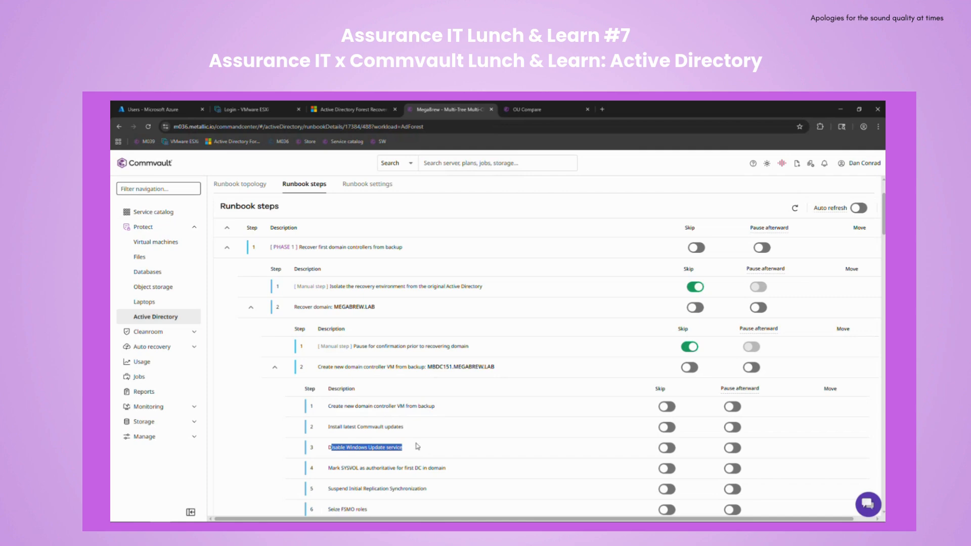
pyautogui.scroll(-2, 434, 427)
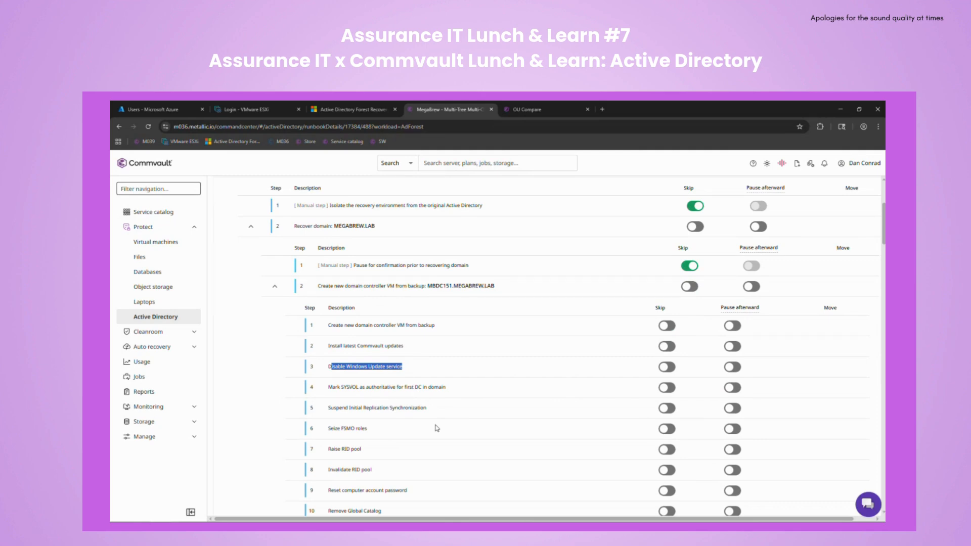
# - Try skipping MBDC151's Windows Update disabling sub-step and pausing after its VM creation sub-step, restoring both settings
pyautogui.click(667, 368)
pyautogui.click(668, 368)
pyautogui.click(733, 327)
pyautogui.click(732, 327)
# - Review MBDC151's remaining recovery sub-steps, from marking SYSVOL as authoritative to configuring Windows Time Service, leaving the Raise RID pool skip setting off
pyautogui.moveTo(332, 386); pyautogui.dragTo(394, 387)
pyautogui.moveTo(333, 407); pyautogui.dragTo(401, 407)
pyautogui.moveTo(334, 428); pyautogui.dragTo(368, 430)
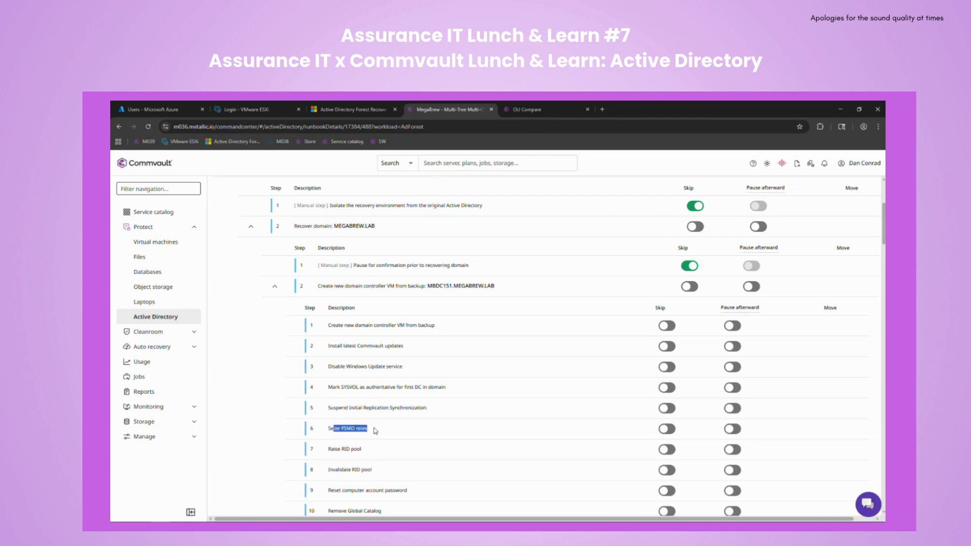
pyautogui.scroll(-1, 375, 431)
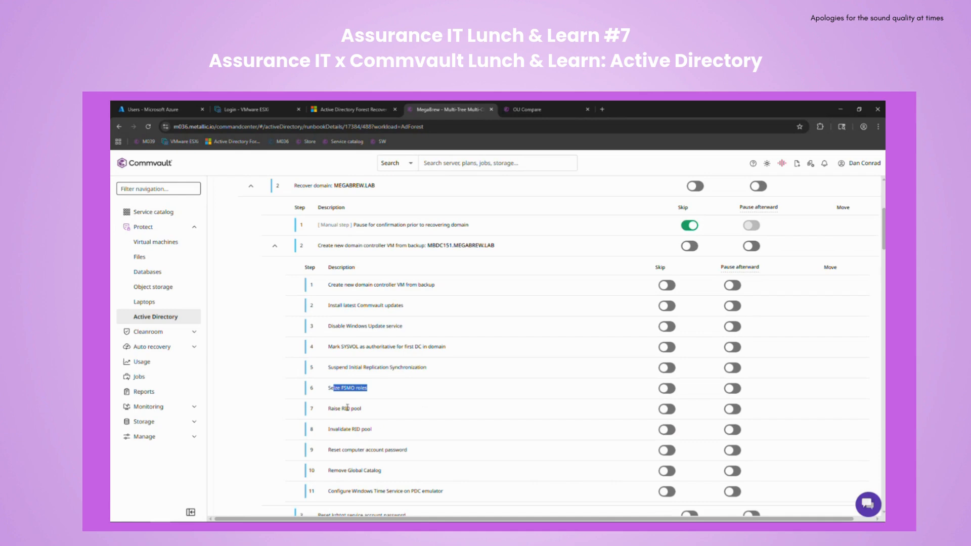
pyautogui.moveTo(327, 408); pyautogui.dragTo(362, 414)
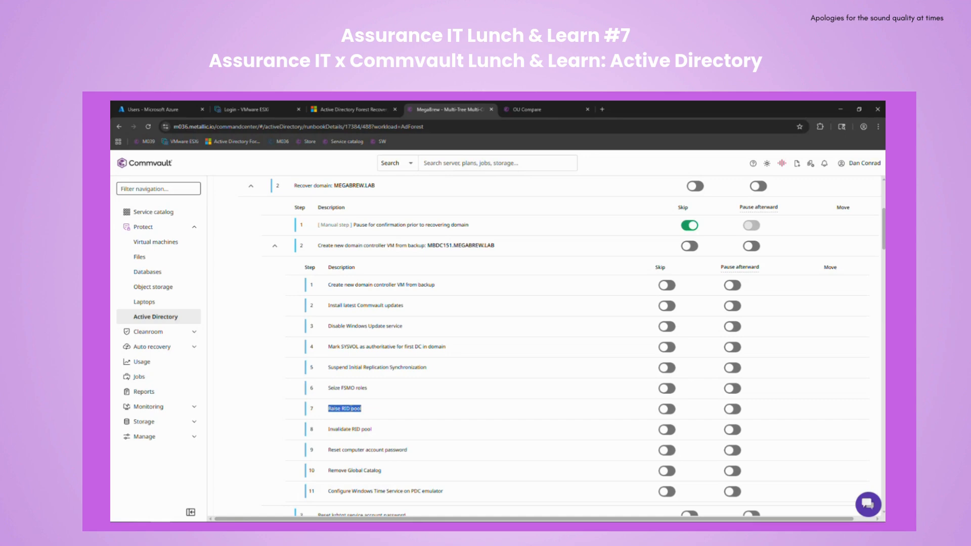
pyautogui.click(667, 408)
pyautogui.click(666, 409)
pyautogui.scroll(-1, 431, 410)
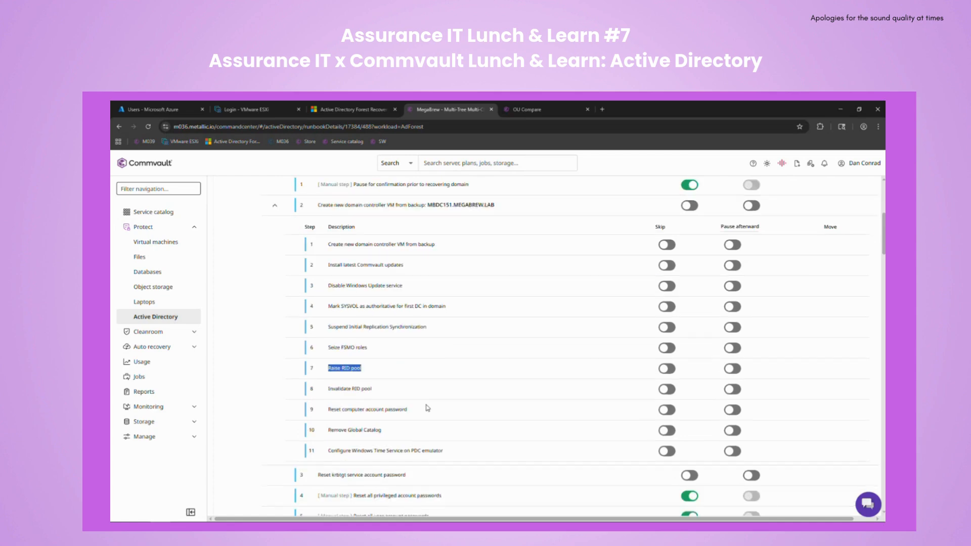
pyautogui.moveTo(334, 409); pyautogui.dragTo(396, 410)
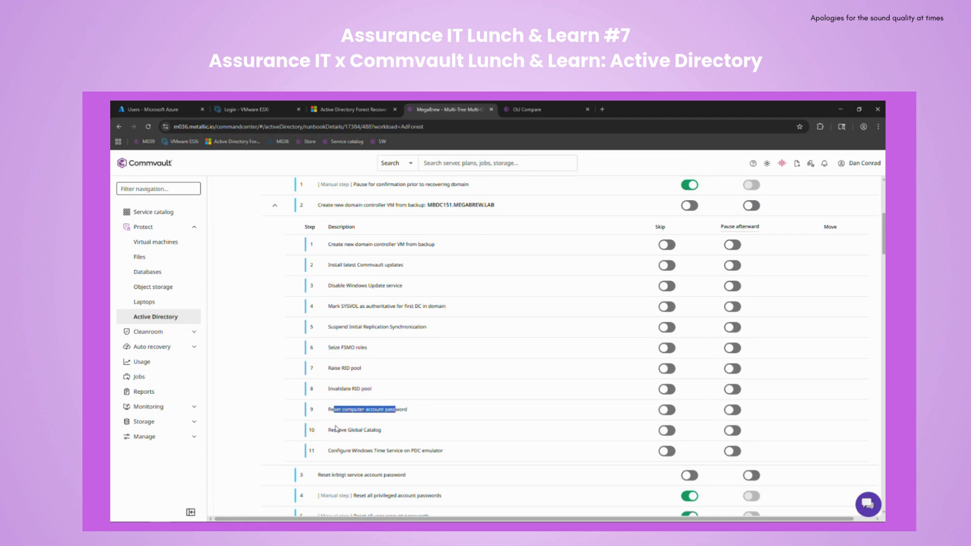
pyautogui.moveTo(335, 430); pyautogui.dragTo(382, 430)
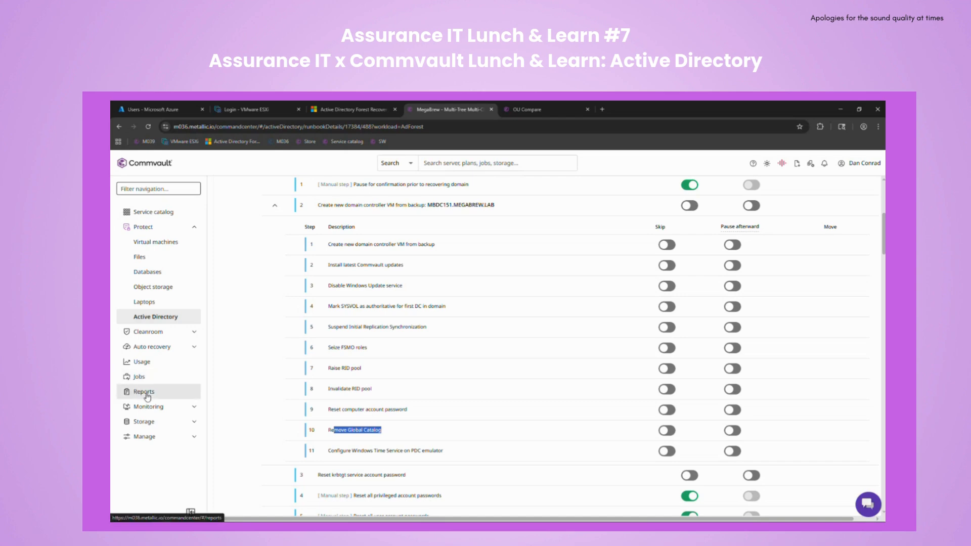
pyautogui.moveTo(334, 451); pyautogui.dragTo(441, 451)
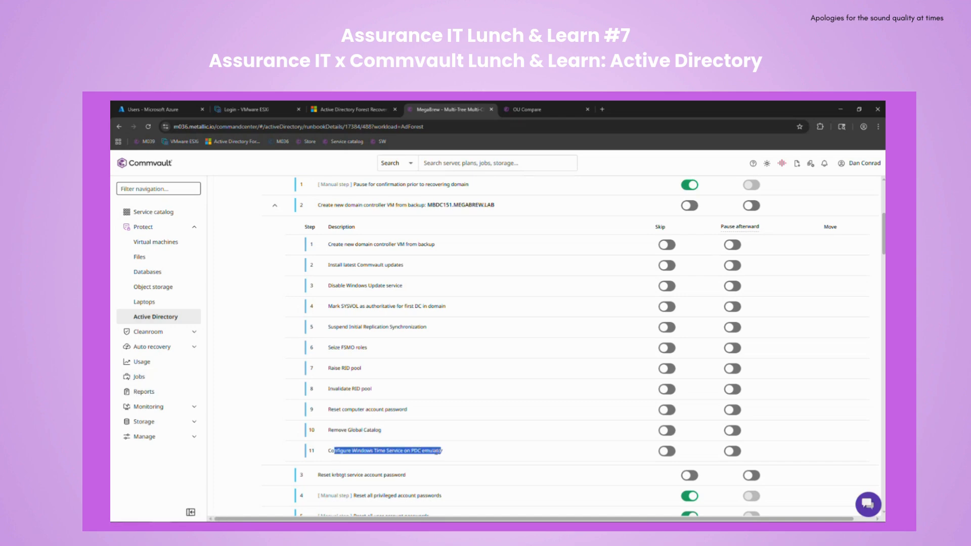
# - Examine the MEGABREW.LAB steps for resetting the krbtgt service account password and, manually, all privileged account passwords
pyautogui.scroll(-3, 440, 451)
pyautogui.click(344, 356)
pyautogui.moveTo(320, 353); pyautogui.dragTo(366, 356)
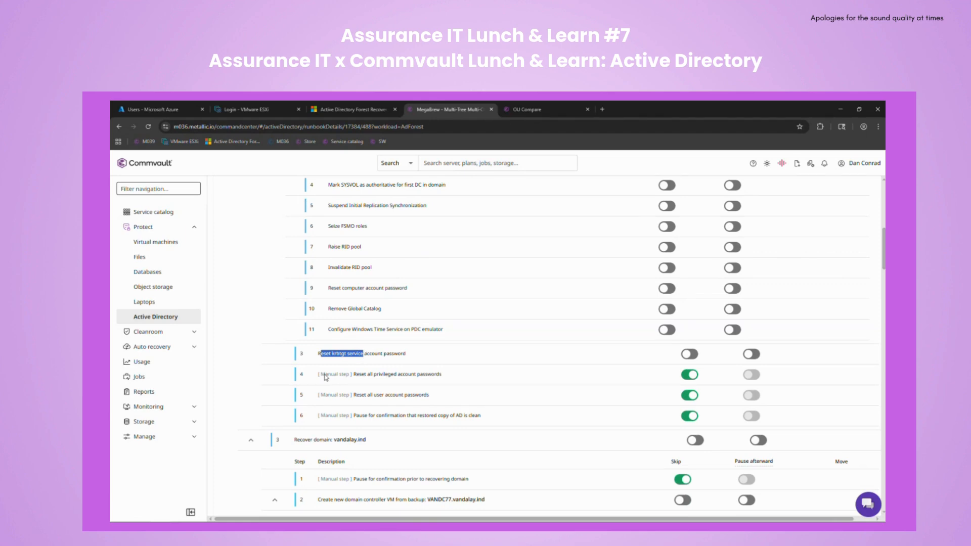
pyautogui.moveTo(321, 375); pyautogui.dragTo(347, 374)
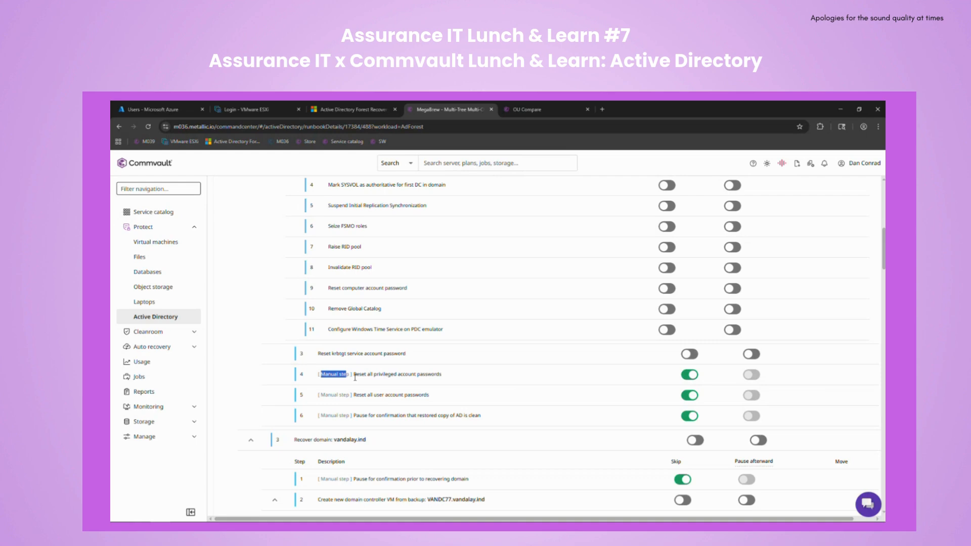
pyautogui.moveTo(354, 374); pyautogui.dragTo(446, 376)
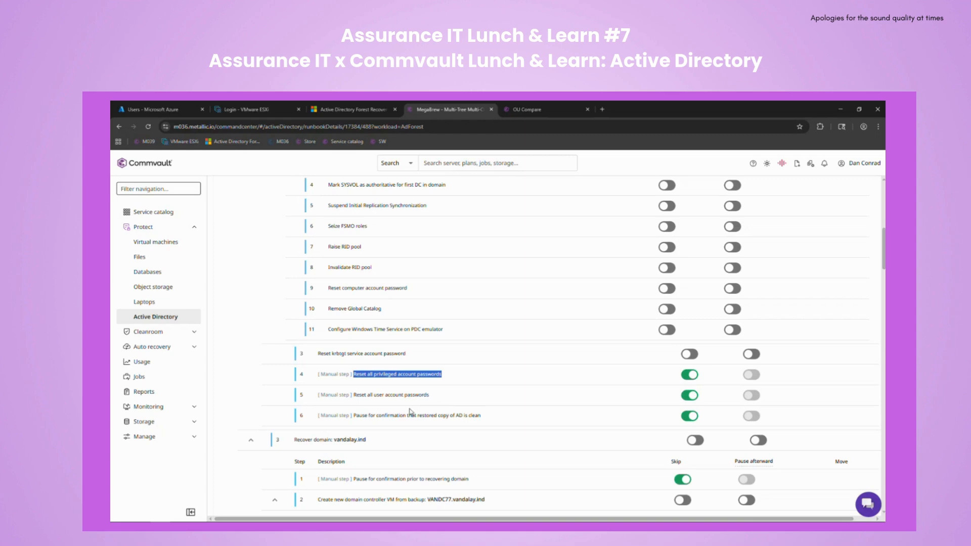
# - Look through the Phase 1 recovery steps for the vandalay.ind and MANU.MEGABREW.LAB domains
pyautogui.scroll(-1, 412, 407)
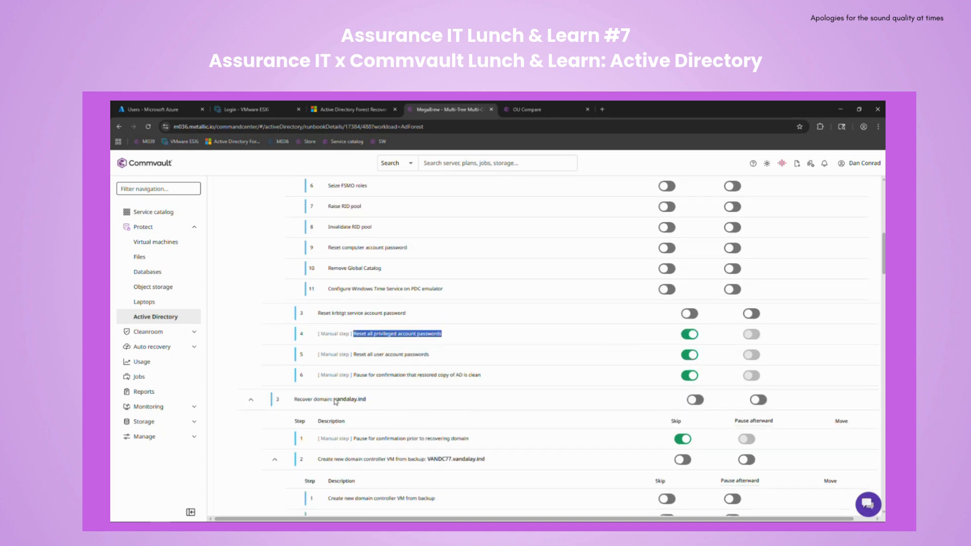
pyautogui.moveTo(333, 399); pyautogui.dragTo(366, 399)
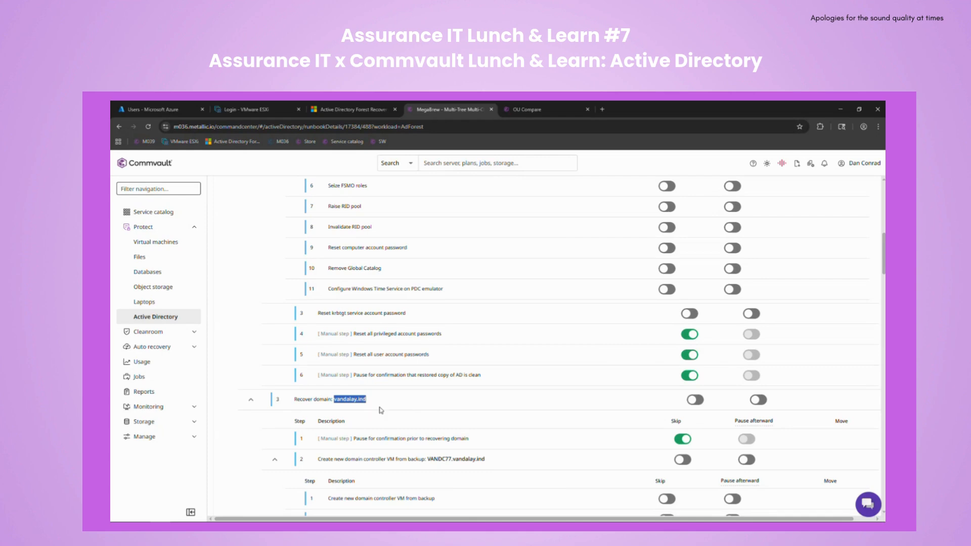
pyautogui.scroll(-3, 377, 411)
pyautogui.scroll(-8, 379, 408)
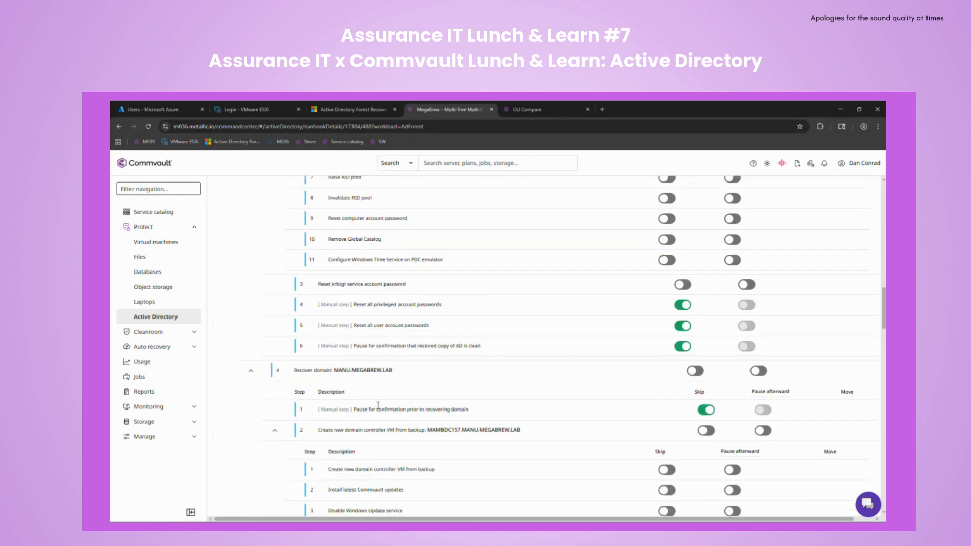
pyautogui.moveTo(427, 429); pyautogui.dragTo(474, 430)
pyautogui.scroll(20, 396, 408)
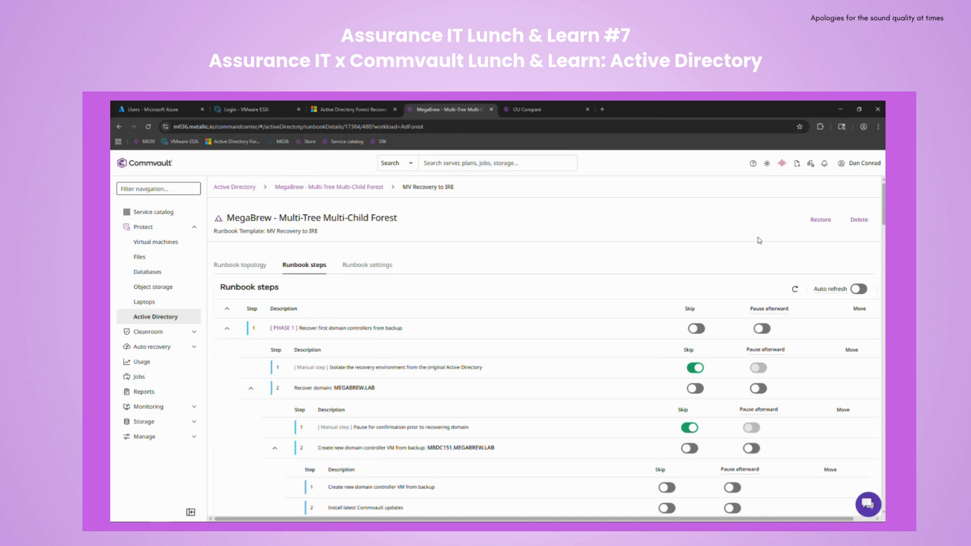
# - Start a forest recovery test to a non-production network from this runbook, confirming with "Forest Recovery"
pyautogui.click(820, 221)
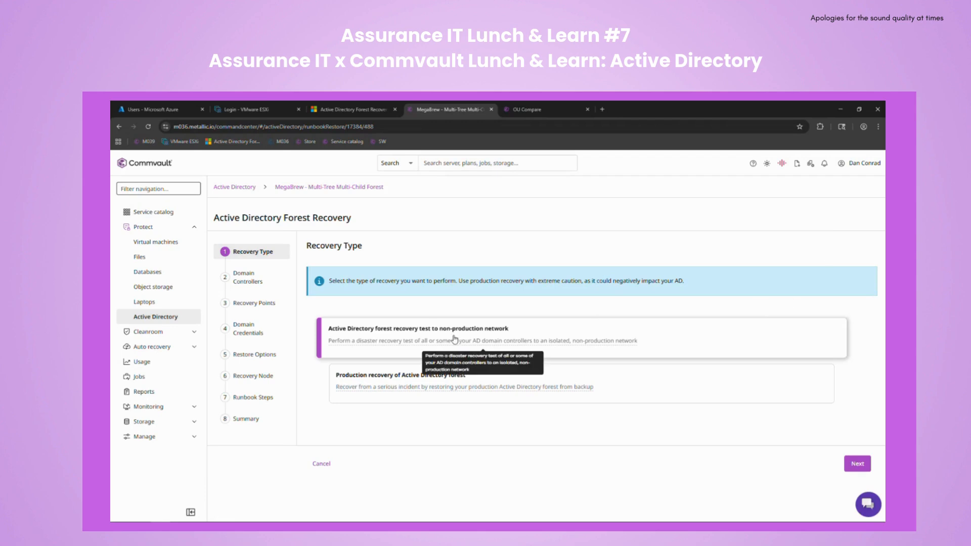
pyautogui.click(857, 463)
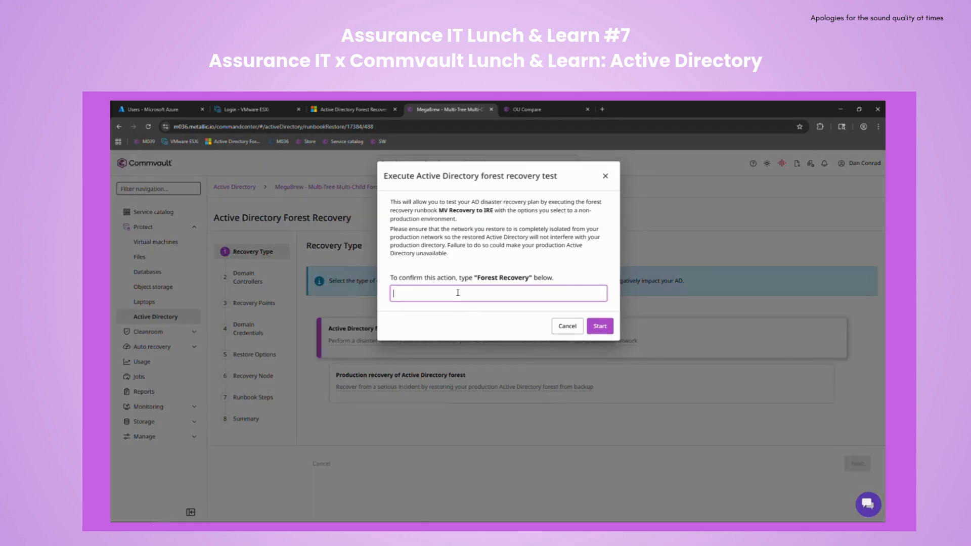
pyautogui.write('RETIR')
pyautogui.press('BackSpace')
pyautogui.press('BackSpace')
pyautogui.press('BackSpace')
pyautogui.press('BackSpace')
pyautogui.press('BackSpace')
pyautogui.write('Forest Recover')
pyautogui.click(600, 326)
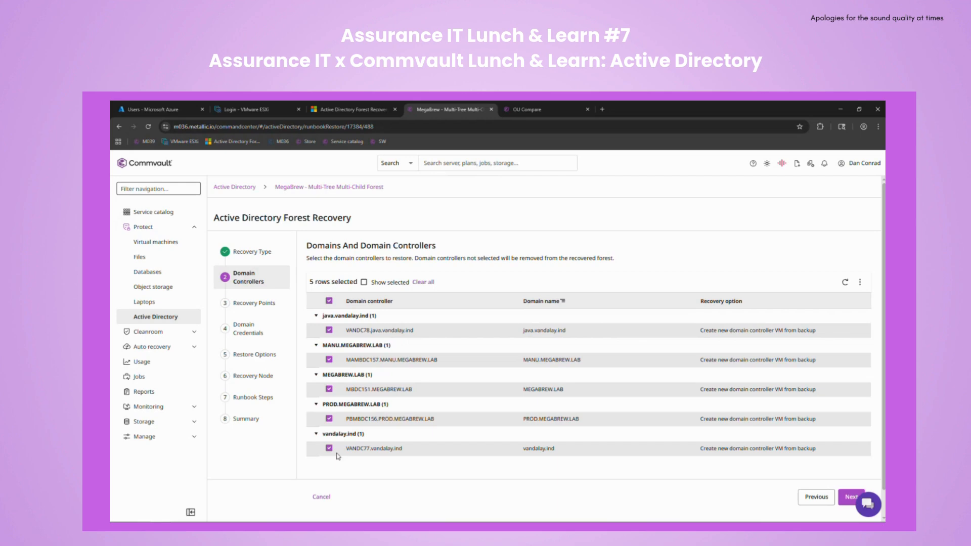
# - Accept the preset domain controllers, Sep 24, 2025, 12:32:00 PM recovery point and domain credentials, continuing to the restore options
pyautogui.click(849, 490)
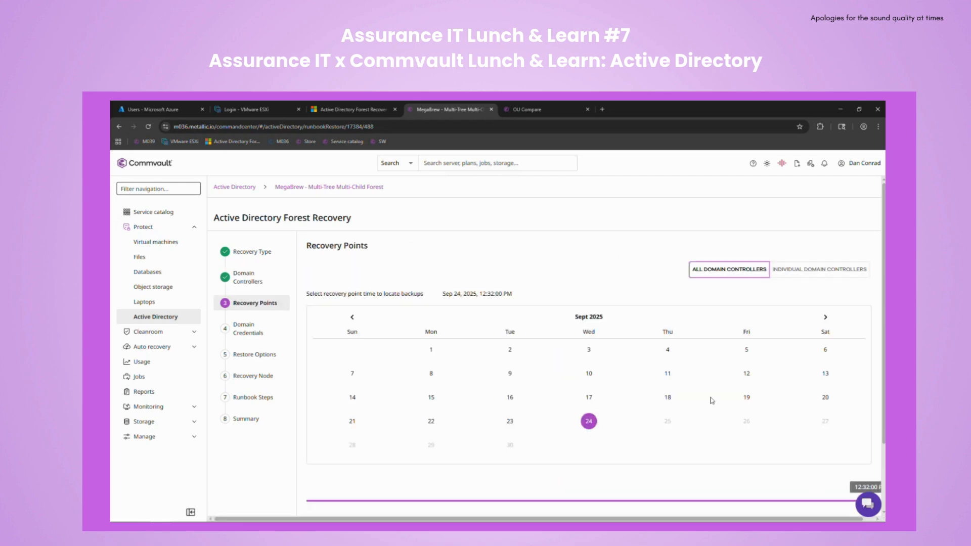
pyautogui.scroll(-1, 710, 399)
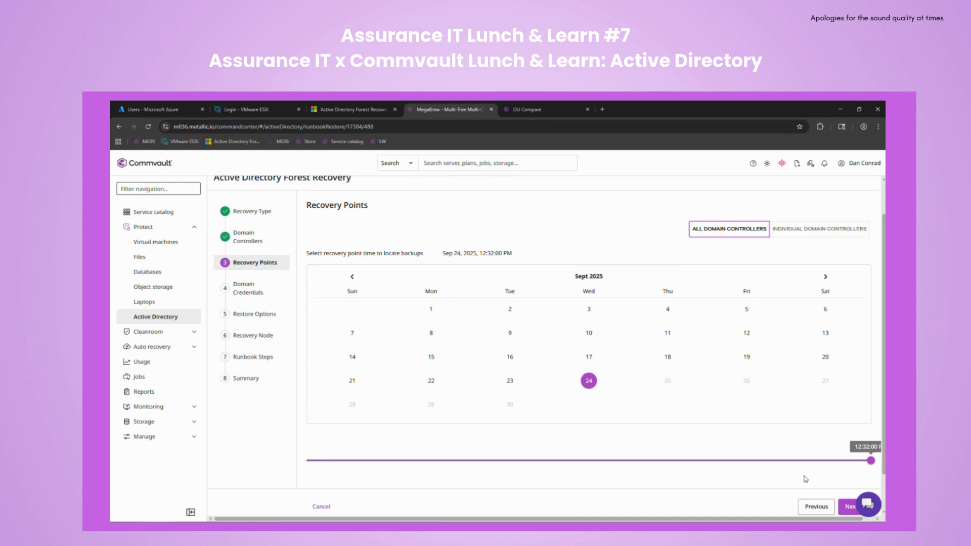
pyautogui.click(850, 507)
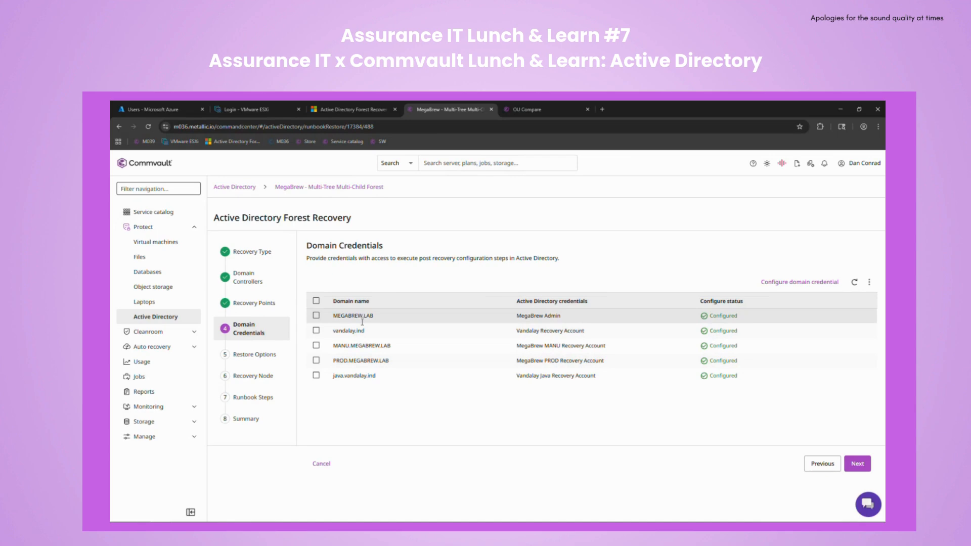
pyautogui.click(858, 464)
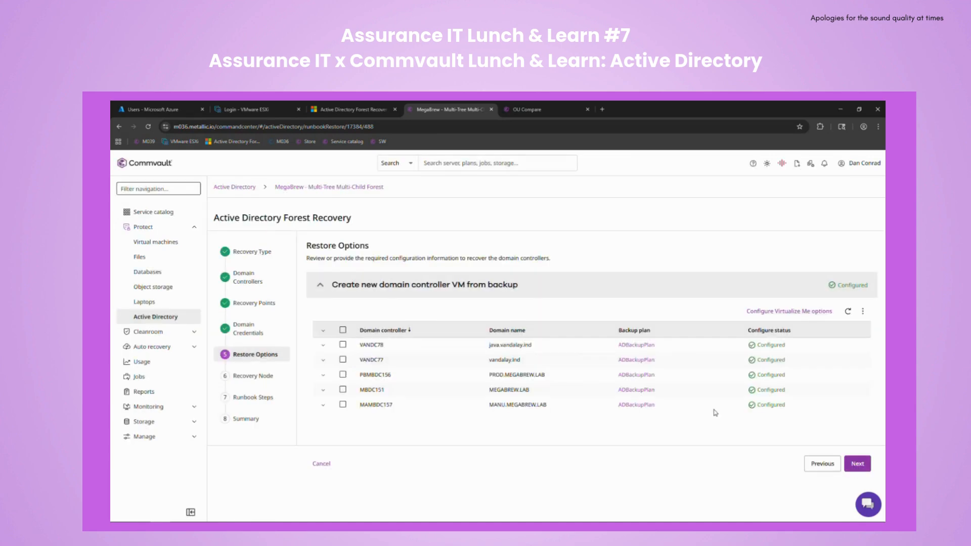
# - Examine VANDC78's restore configuration, including its IP address, client group and destination hypervisor target
pyautogui.click(324, 347)
pyautogui.scroll(-1, 629, 474)
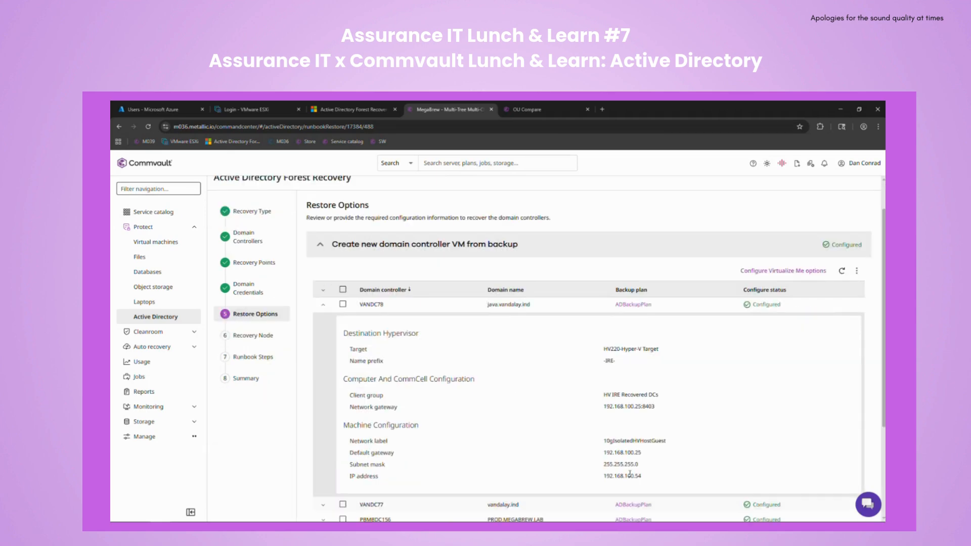
pyautogui.moveTo(631, 475); pyautogui.dragTo(647, 478)
pyautogui.moveTo(605, 394); pyautogui.dragTo(644, 395)
pyautogui.moveTo(607, 349); pyautogui.dragTo(657, 351)
pyautogui.click(322, 305)
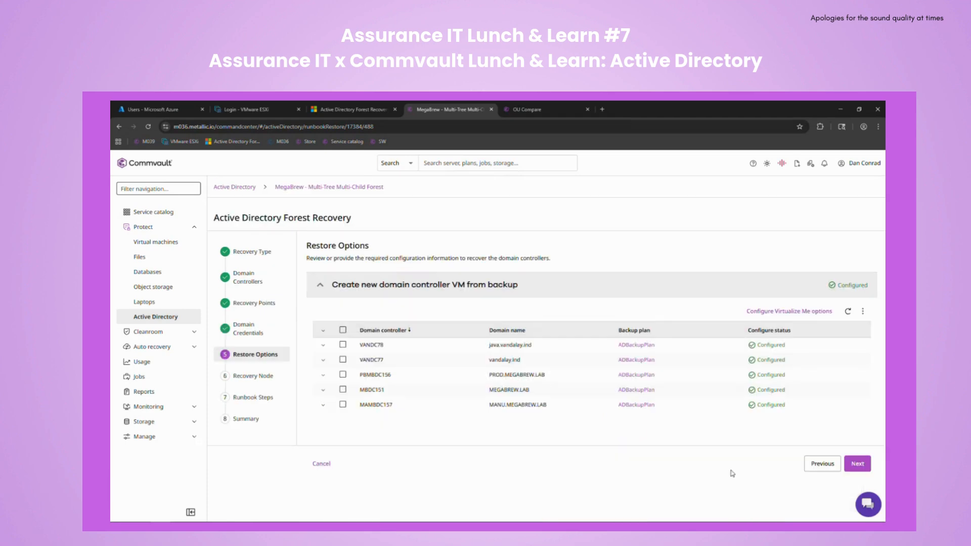
# - Accept the restore options, choose hv220 as the recovery node, and continue to the runbook steps review
pyautogui.click(845, 461)
pyautogui.click(371, 294)
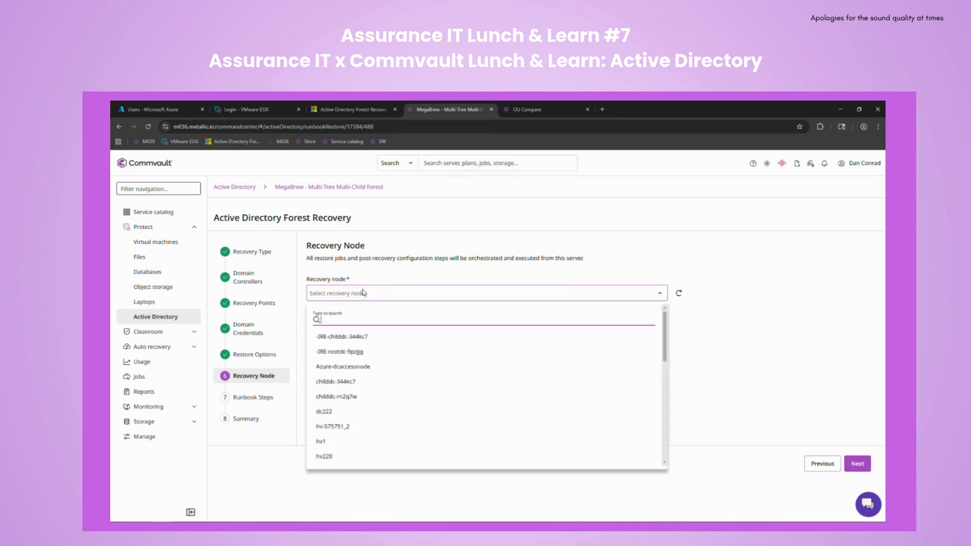
pyautogui.click(331, 458)
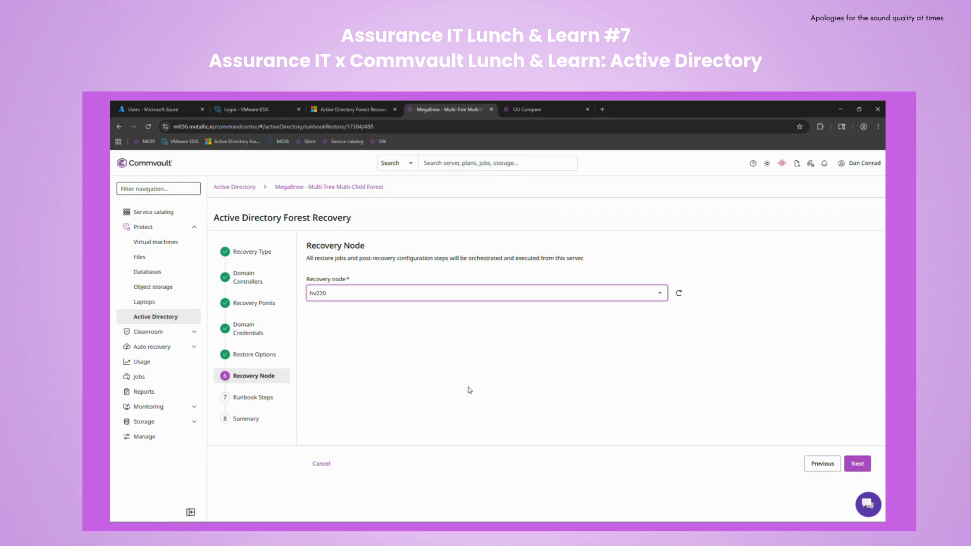
pyautogui.click(469, 390)
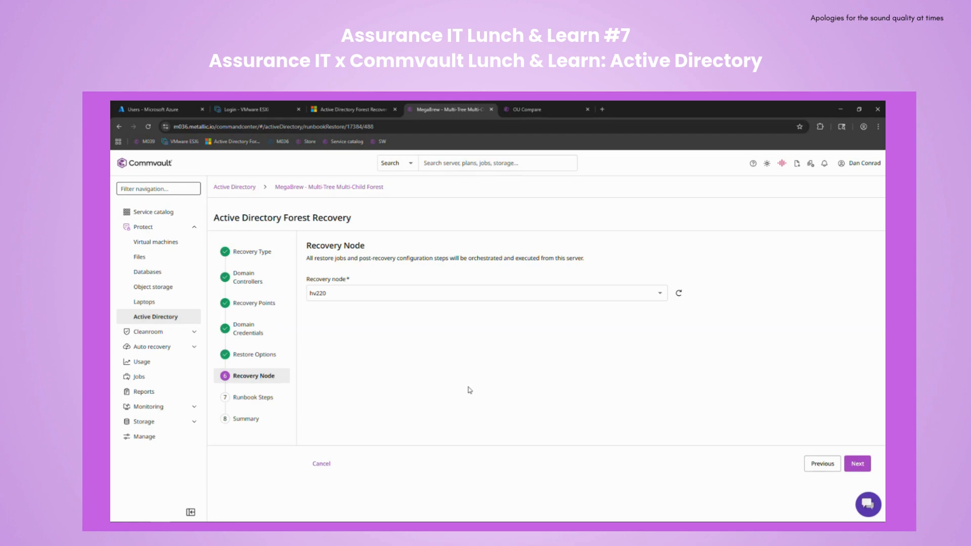
pyautogui.click(857, 464)
pyautogui.scroll(-1, 594, 385)
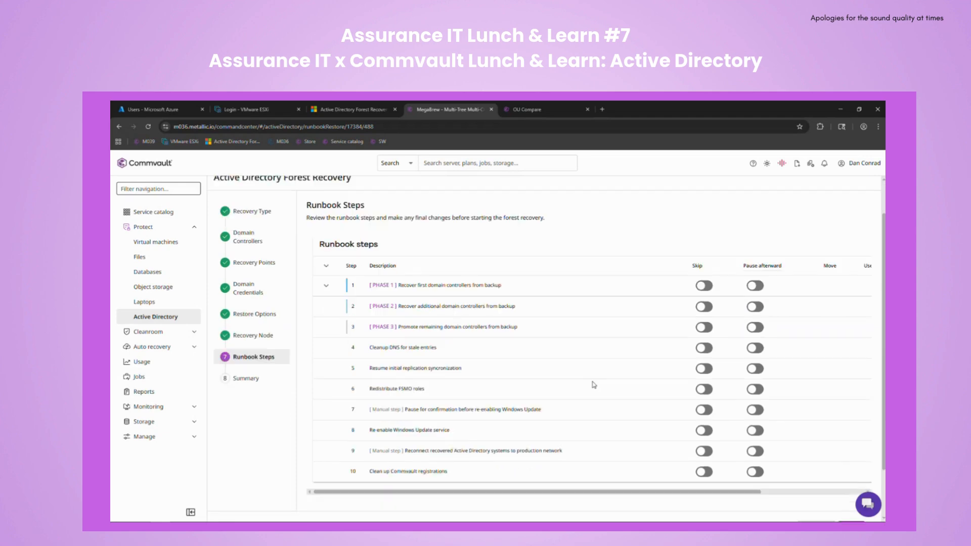
# - Start the forest recovery with the listed runbook steps, confirming with "Forest Recovery", and open the runbook execution details
pyautogui.scroll(-2, 594, 385)
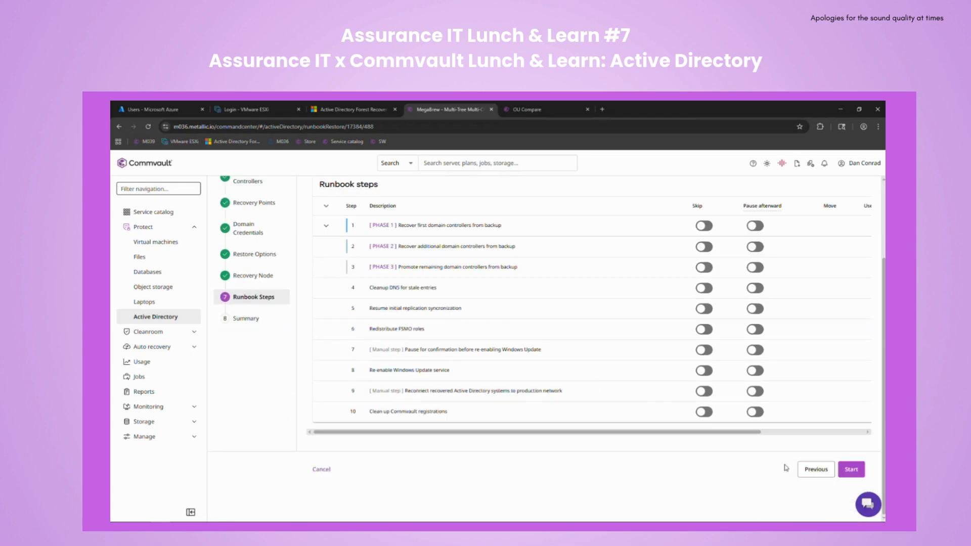
pyautogui.click(851, 469)
pyautogui.write('Forest Recovery')
pyautogui.click(601, 329)
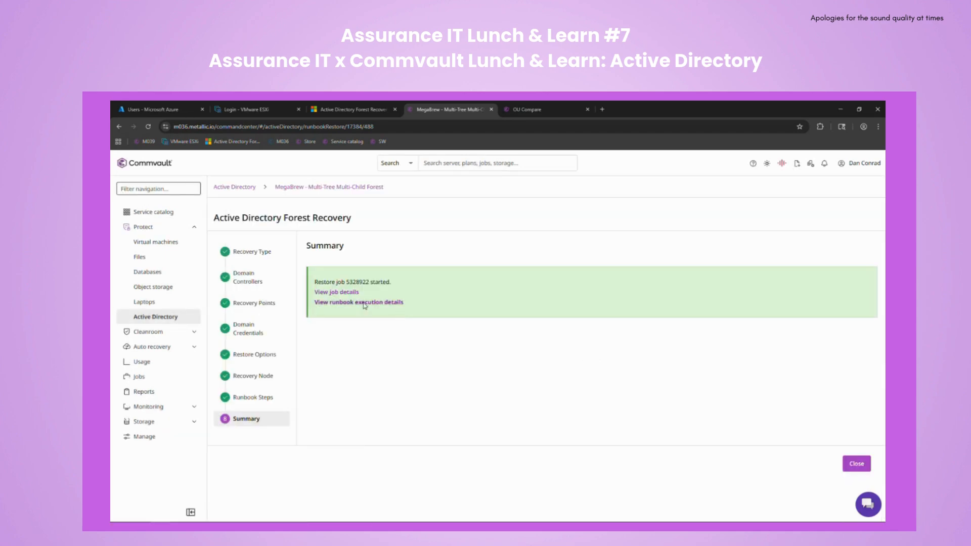
pyautogui.click(365, 303)
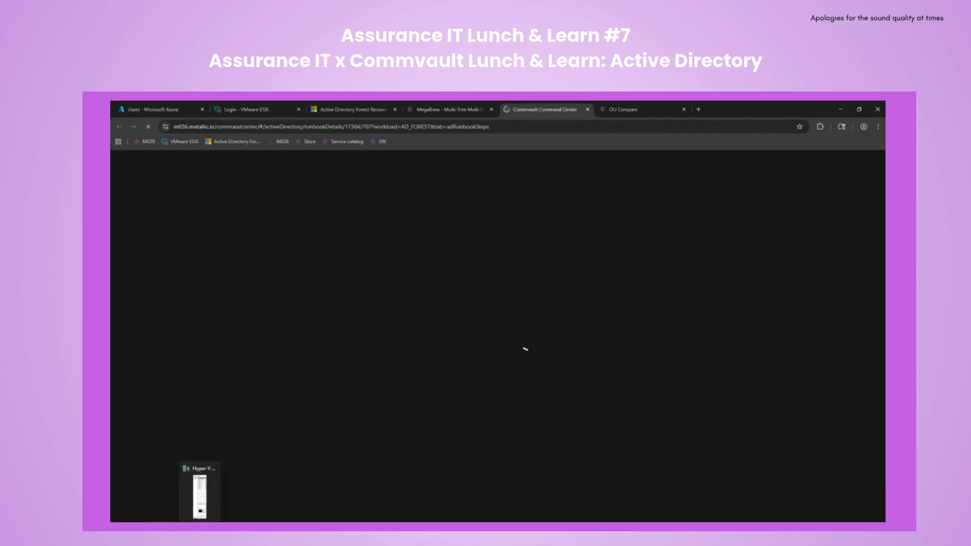
# - Switch to Hyper-V Manager, arrange it beside the browser, and look over the existing virtual machines on HV220, such as NWDC240
pyautogui.click(200, 524)
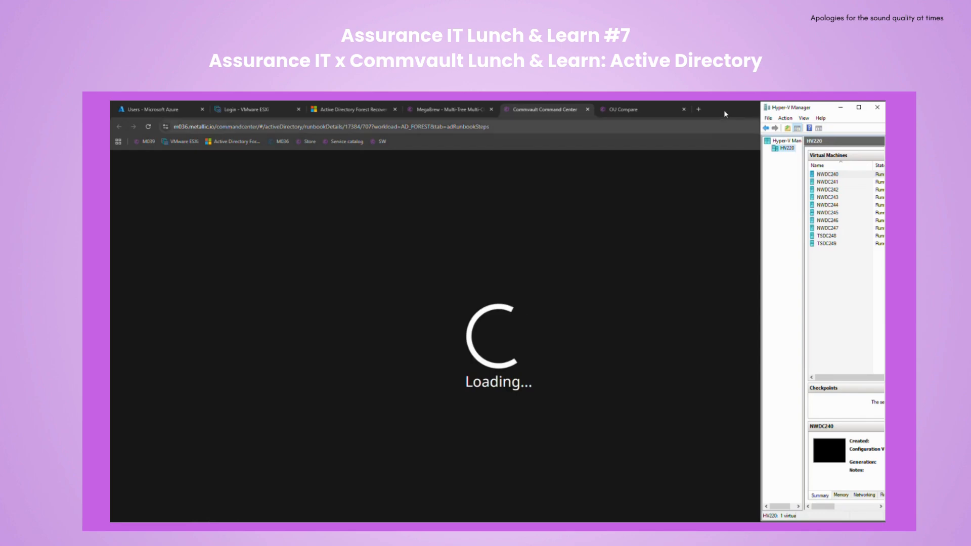
pyautogui.moveTo(734, 113); pyautogui.dragTo(111, 162)
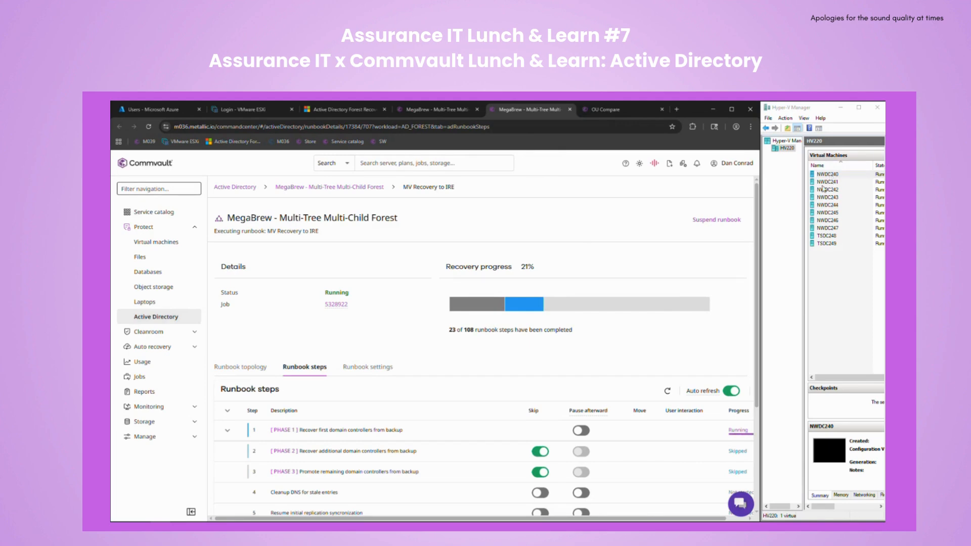
pyautogui.click(825, 177)
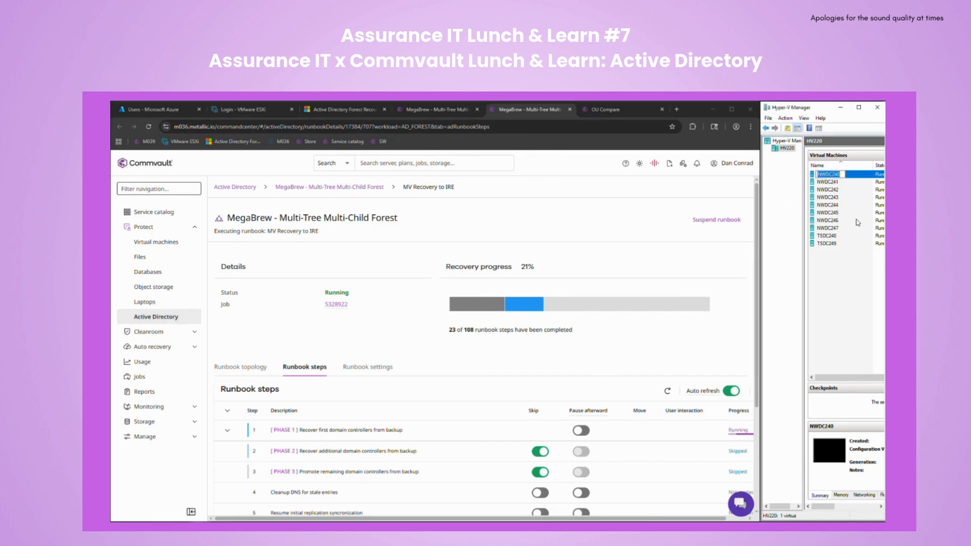
pyautogui.click(828, 183)
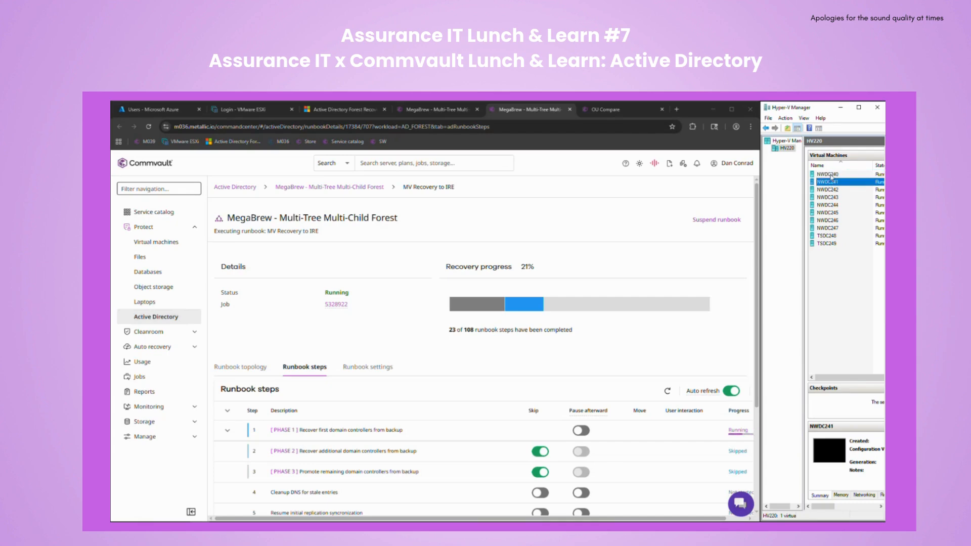
pyautogui.click(829, 174)
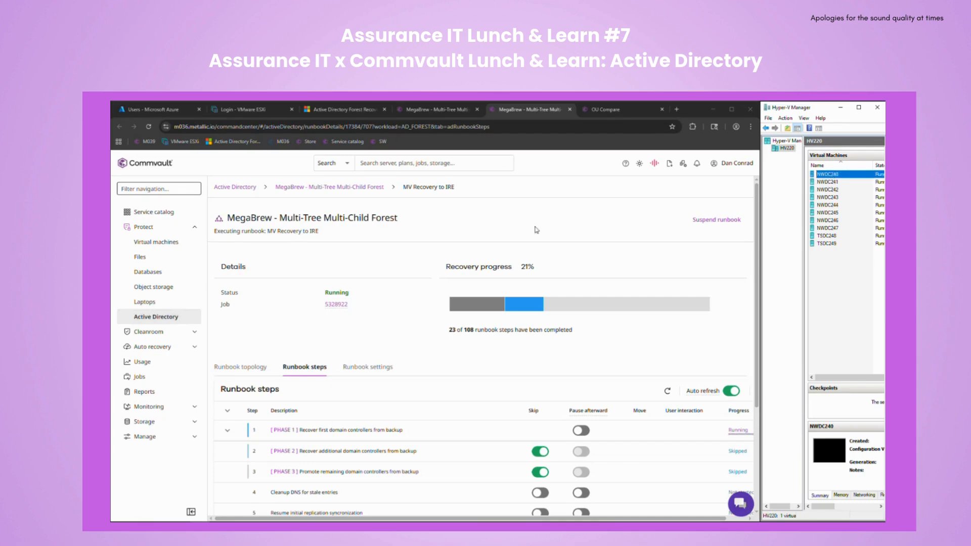
# - Expand all runbook steps and examine the Phase 1 task that creates the new domain controller VM for MBDC151.MEGABREW.LAB from backup
pyautogui.click(228, 412)
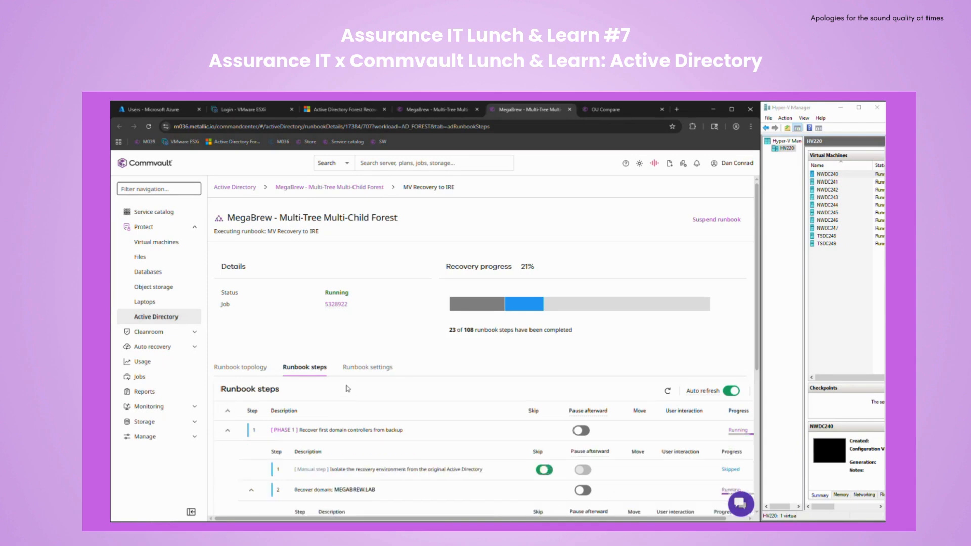
pyautogui.scroll(-2, 348, 383)
pyautogui.scroll(-3, 348, 383)
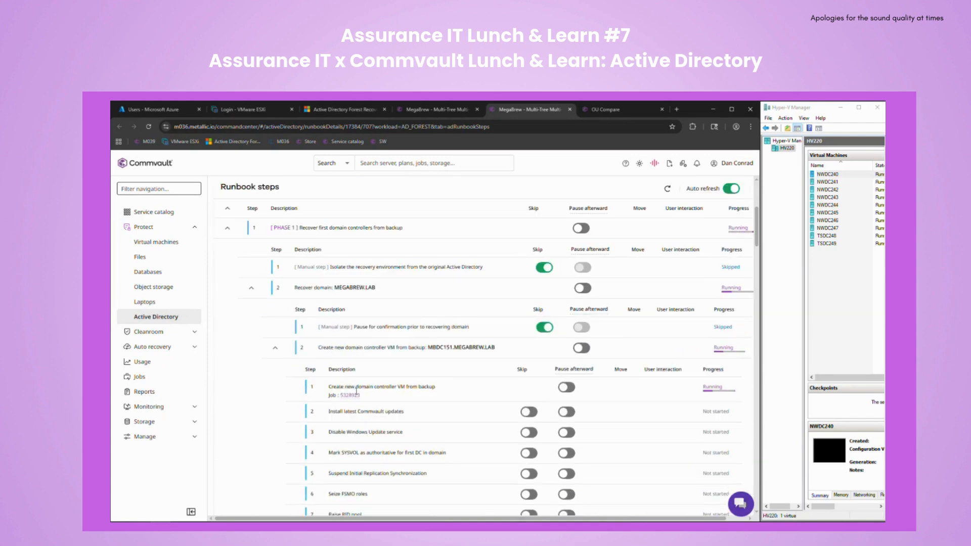
pyautogui.moveTo(336, 387); pyautogui.dragTo(429, 388)
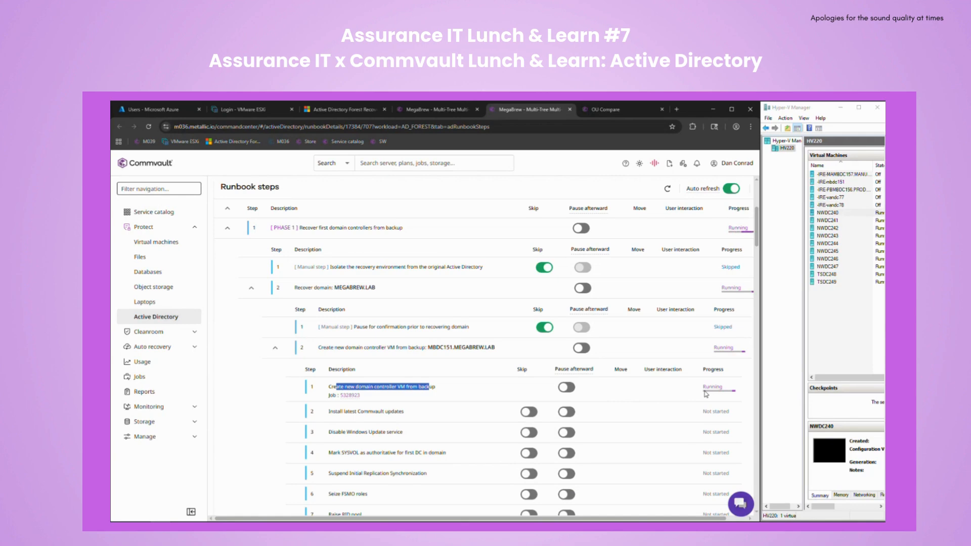
# - Open a console connection to the recovered -IRE-mbdc151 virtual machine and move its window over the upper part of the runbook page
pyautogui.click(834, 183)
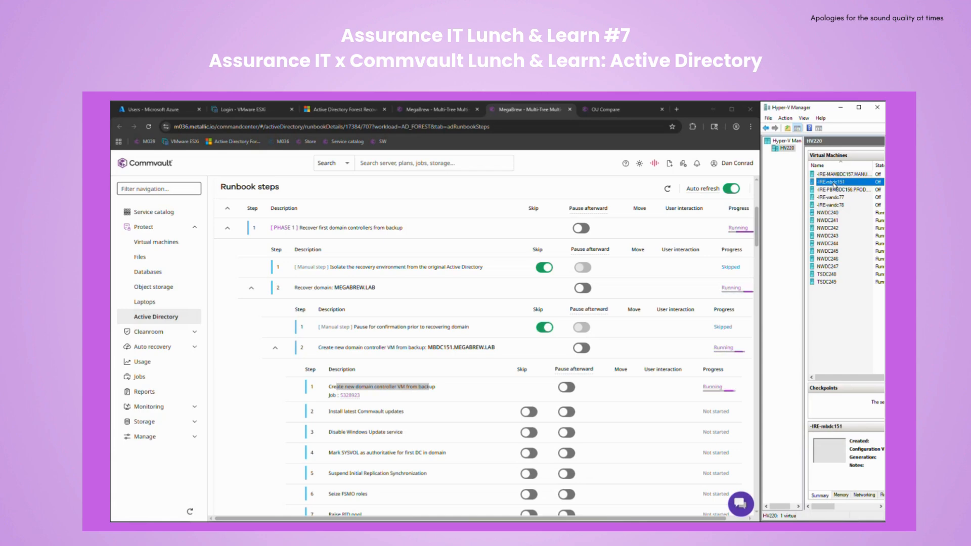
pyautogui.doubleClick(833, 183)
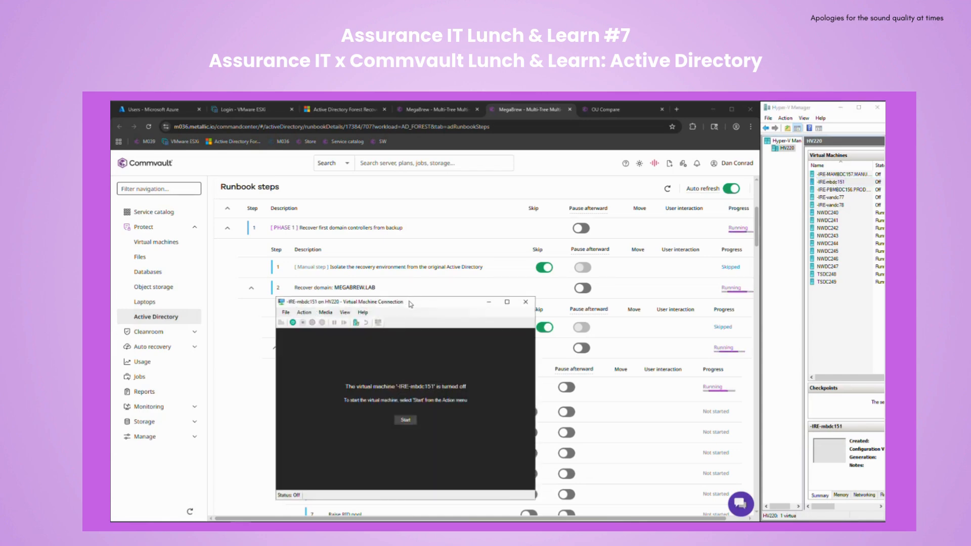
pyautogui.moveTo(410, 304); pyautogui.dragTo(353, 137)
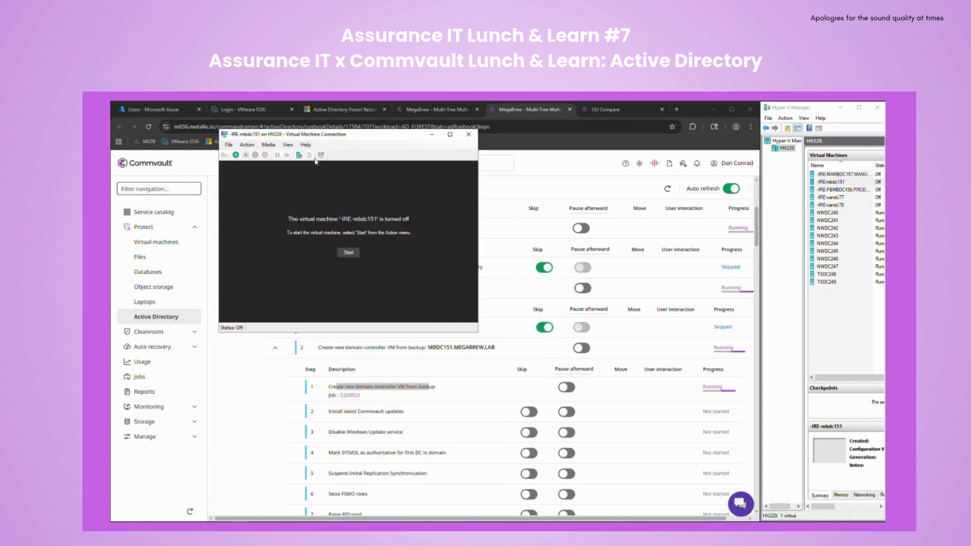
pyautogui.click(288, 145)
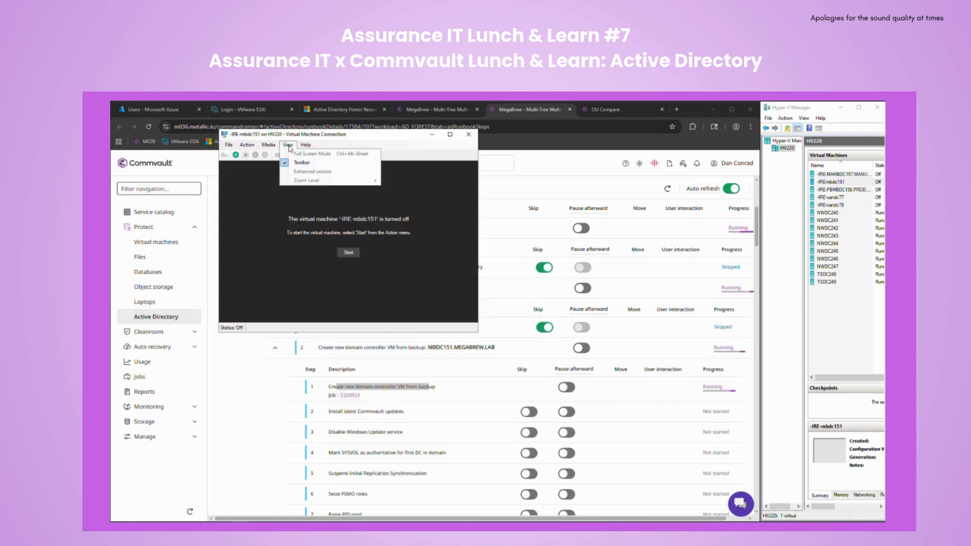
pyautogui.click(406, 136)
# - Open consoles for the recovered MAMBDC157 and PBMBDC156 virtual machines and arrange them side by side below the mbdc151 console
pyautogui.doubleClick(839, 175)
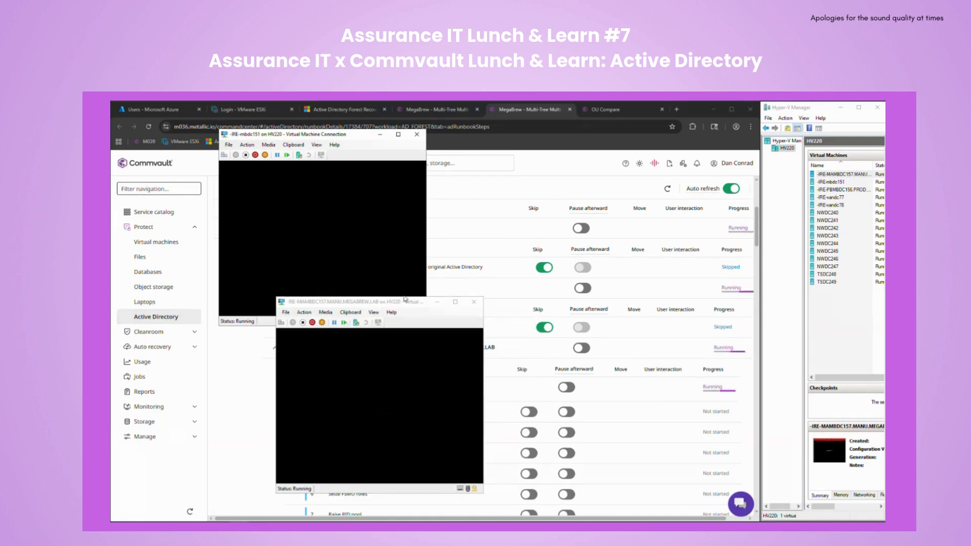
pyautogui.moveTo(403, 305); pyautogui.dragTo(236, 296)
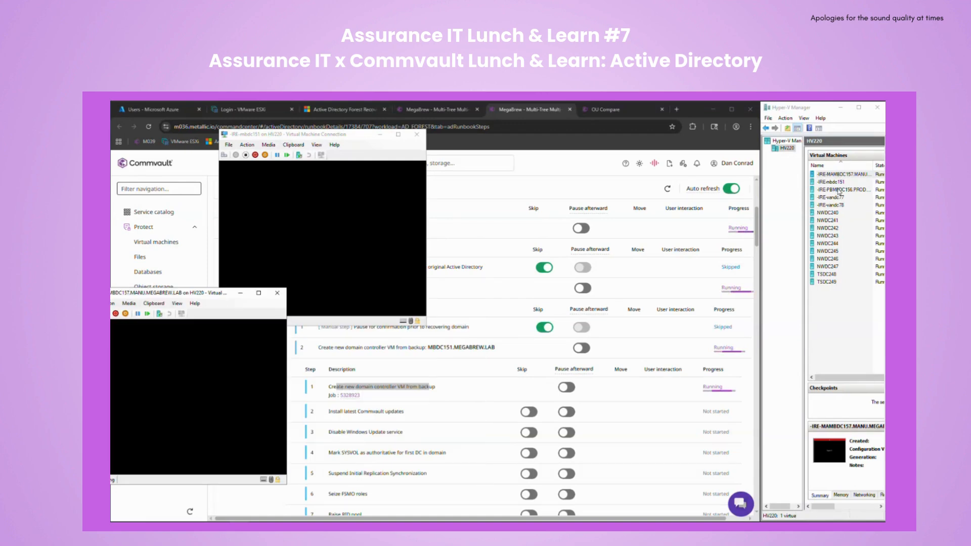
pyautogui.doubleClick(841, 189)
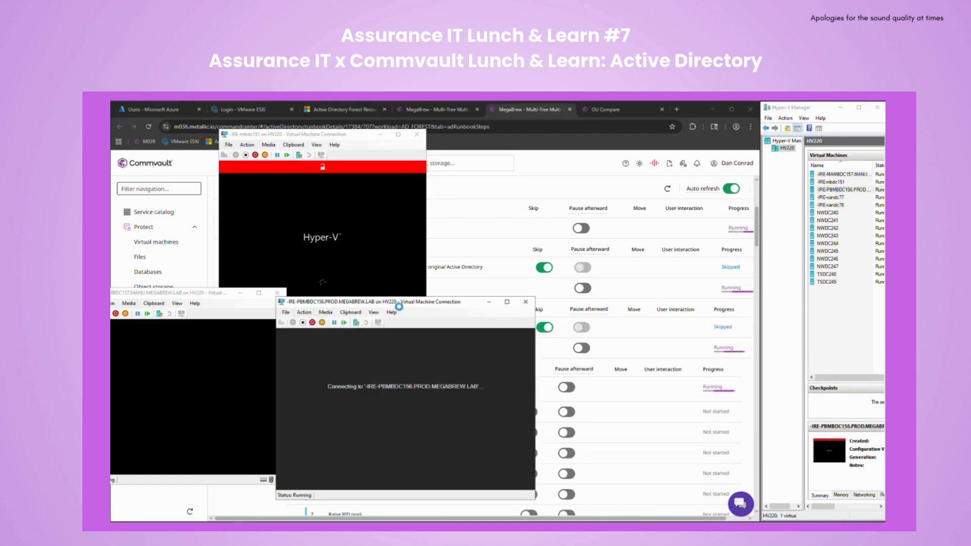
pyautogui.moveTo(386, 303); pyautogui.dragTo(412, 296)
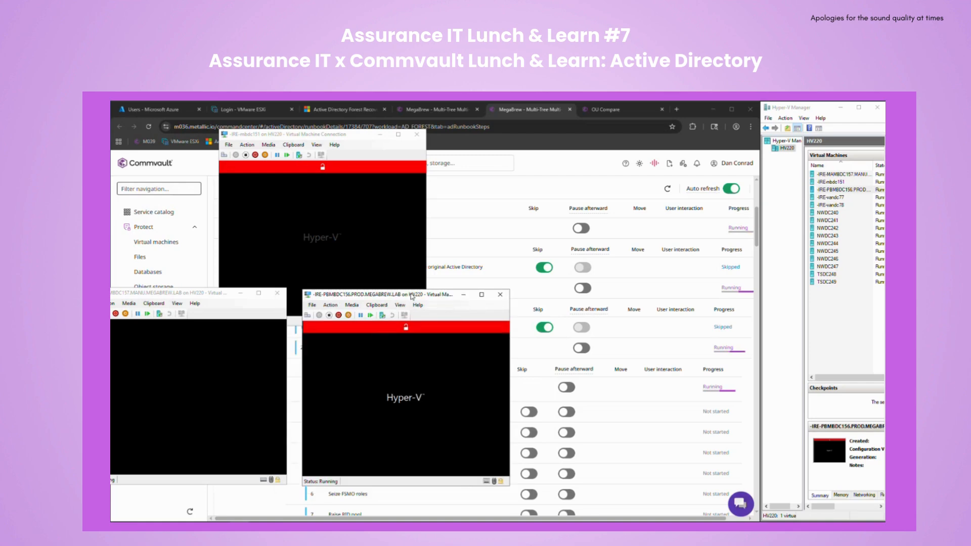
# - Open consoles for the -IRE-vandc77 and -IRE-vandc78 virtual machines and place them one above the other, beside the other consoles
pyautogui.click(835, 199)
pyautogui.doubleClick(835, 198)
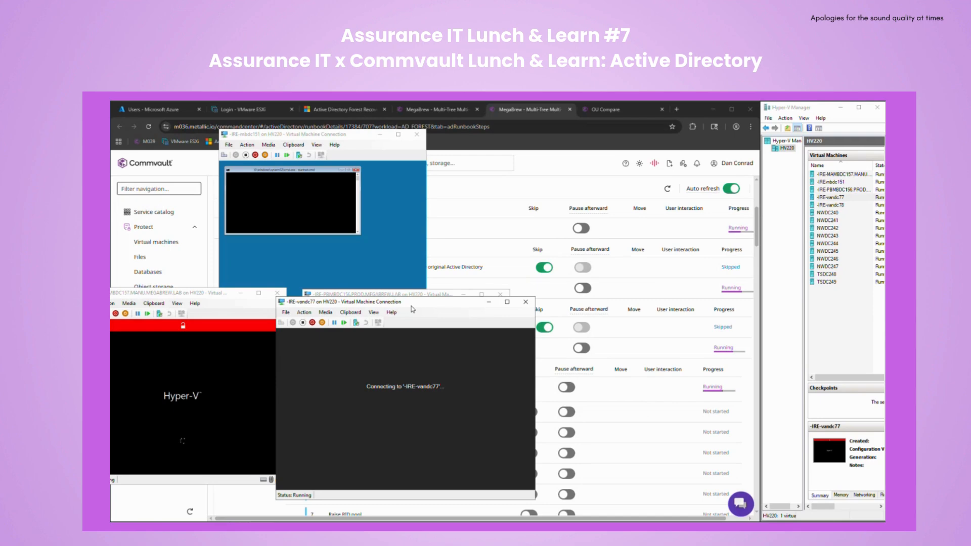
pyautogui.moveTo(411, 305); pyautogui.dragTo(661, 141)
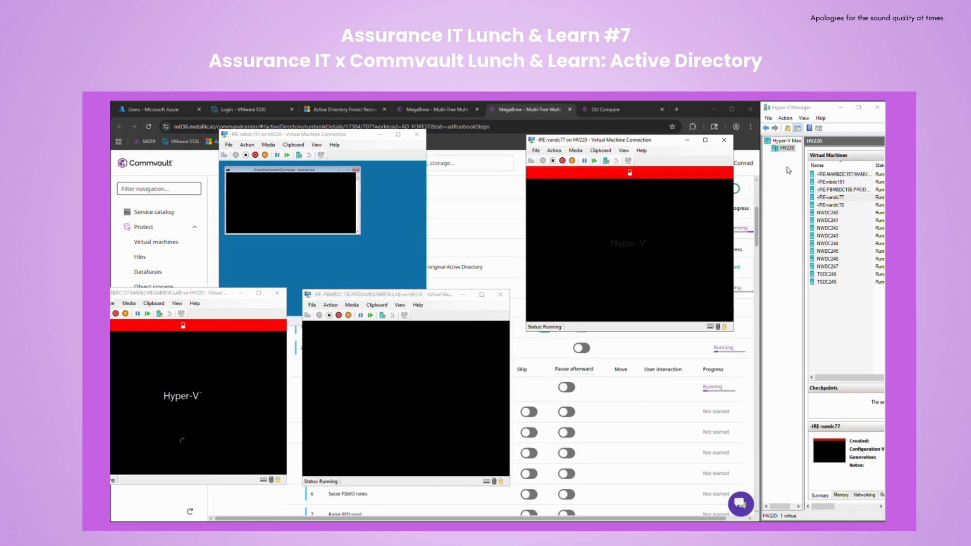
pyautogui.click(832, 205)
pyautogui.doubleClick(833, 205)
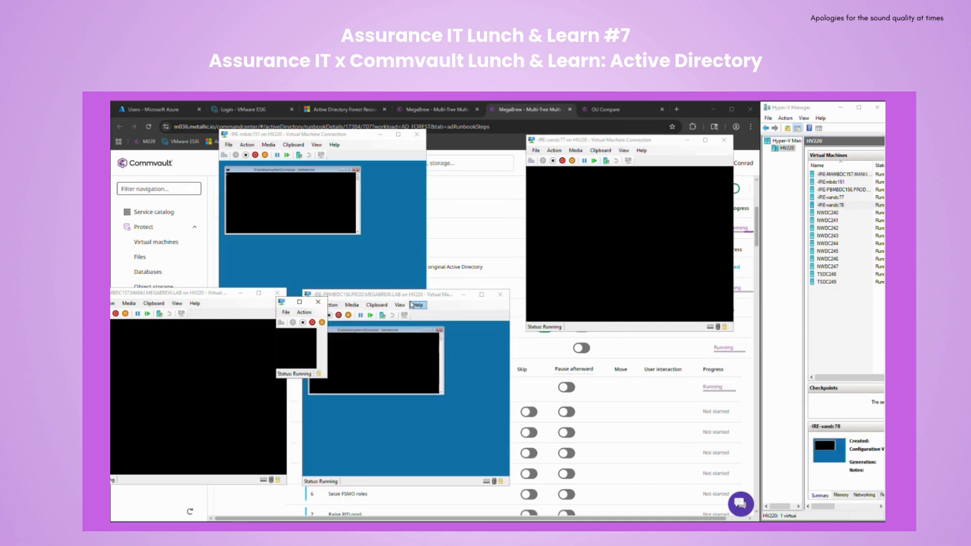
pyautogui.moveTo(411, 305); pyautogui.dragTo(677, 315)
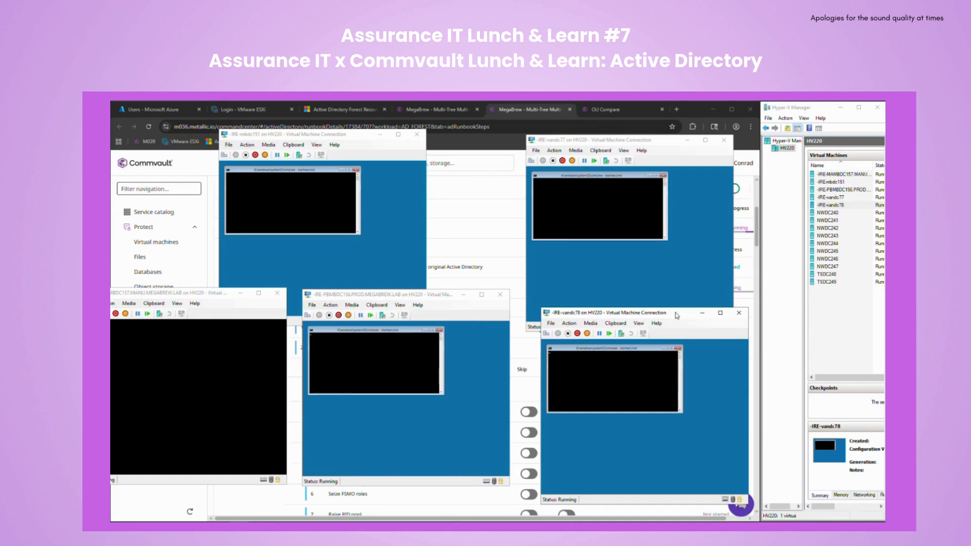